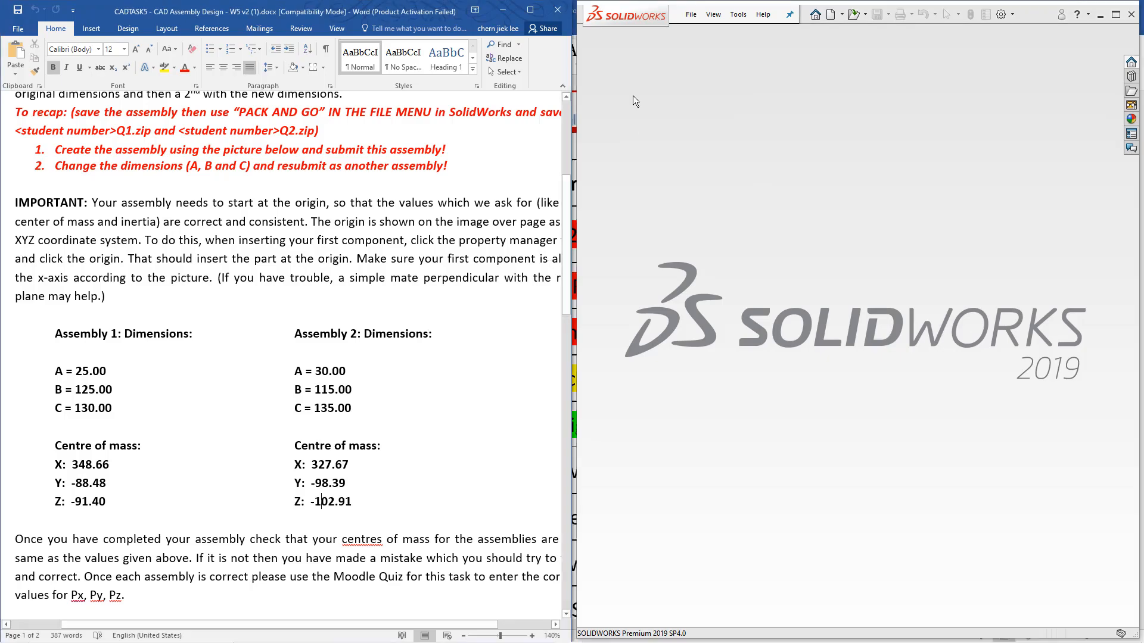
- Create a new assembly document and leave the initial component insertion without placing a part
left_click(691, 15)
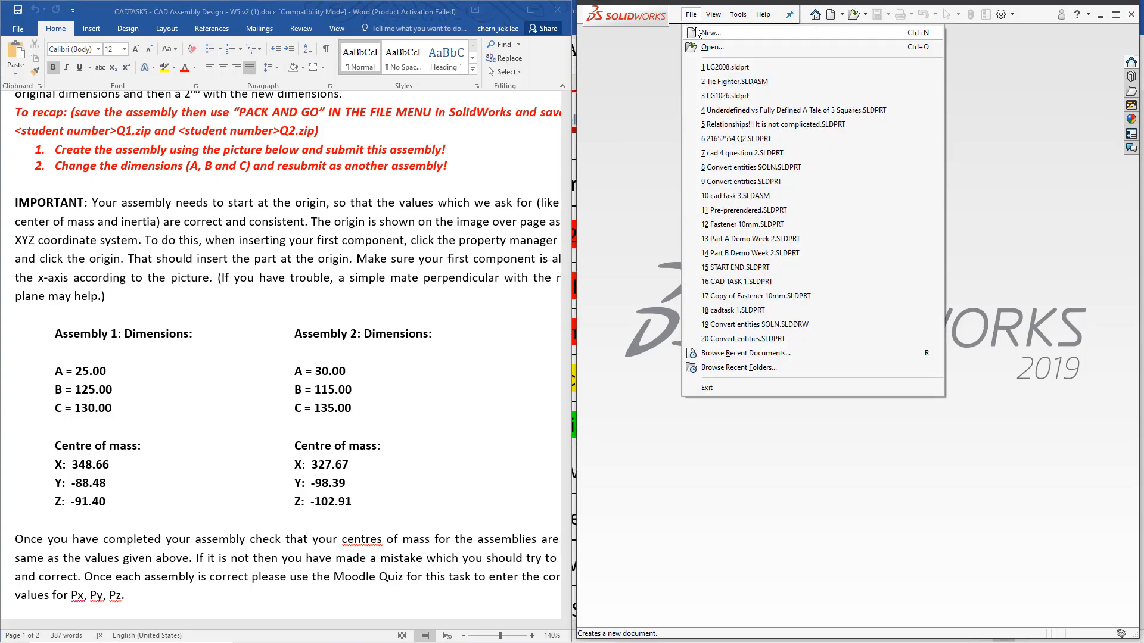
left_click(698, 33)
left_click(580, 236)
left_click_drag(561, 123, 720, 83)
left_click(778, 367)
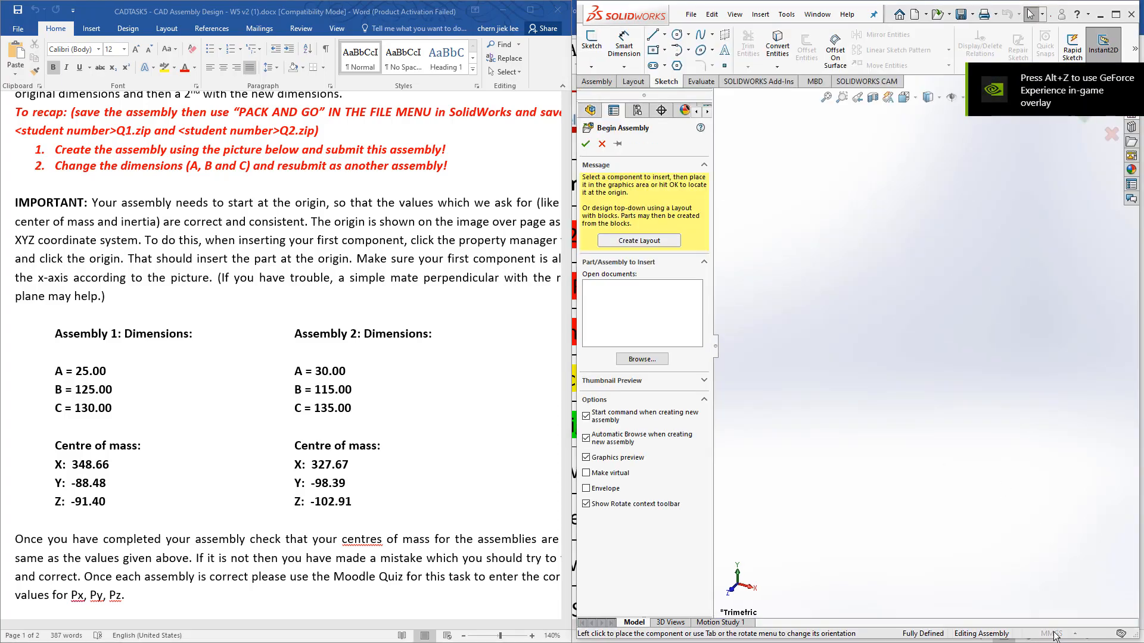
left_click(1098, 486)
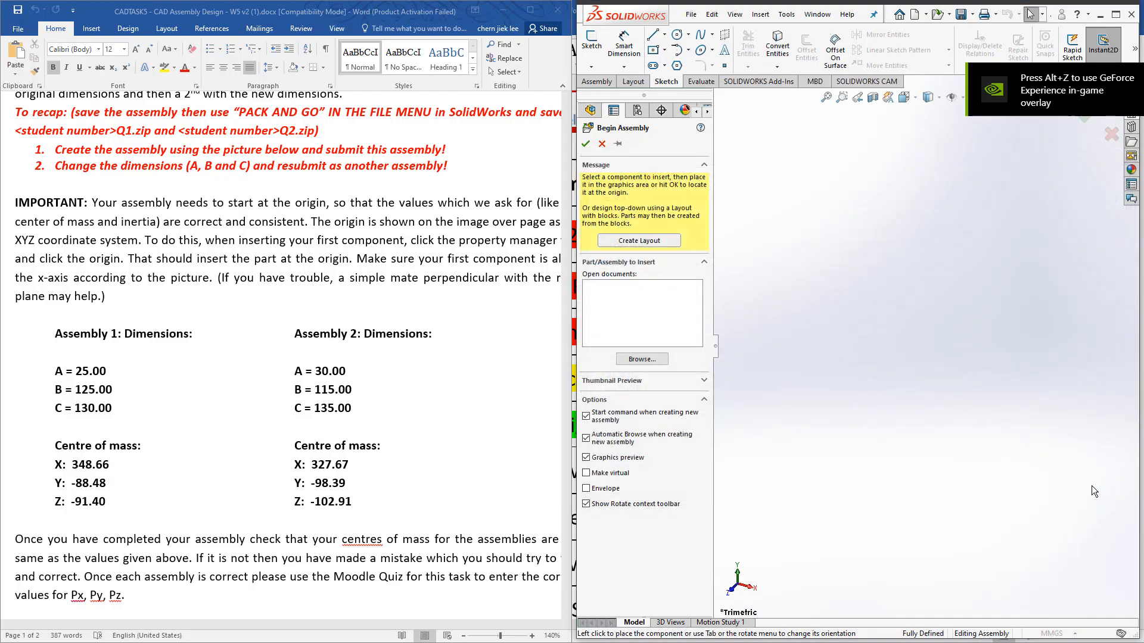
key("Escape")
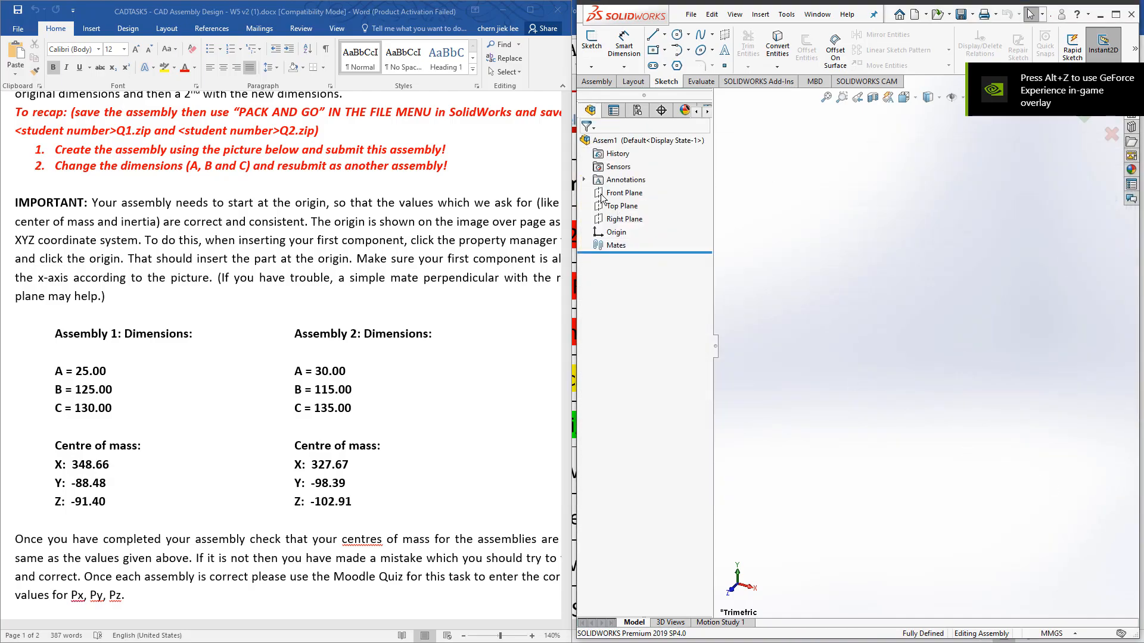
- Select MMGS (millimeter, gram, second) as the assembly's unit system and show the origin in the graphics area
left_click(1051, 633)
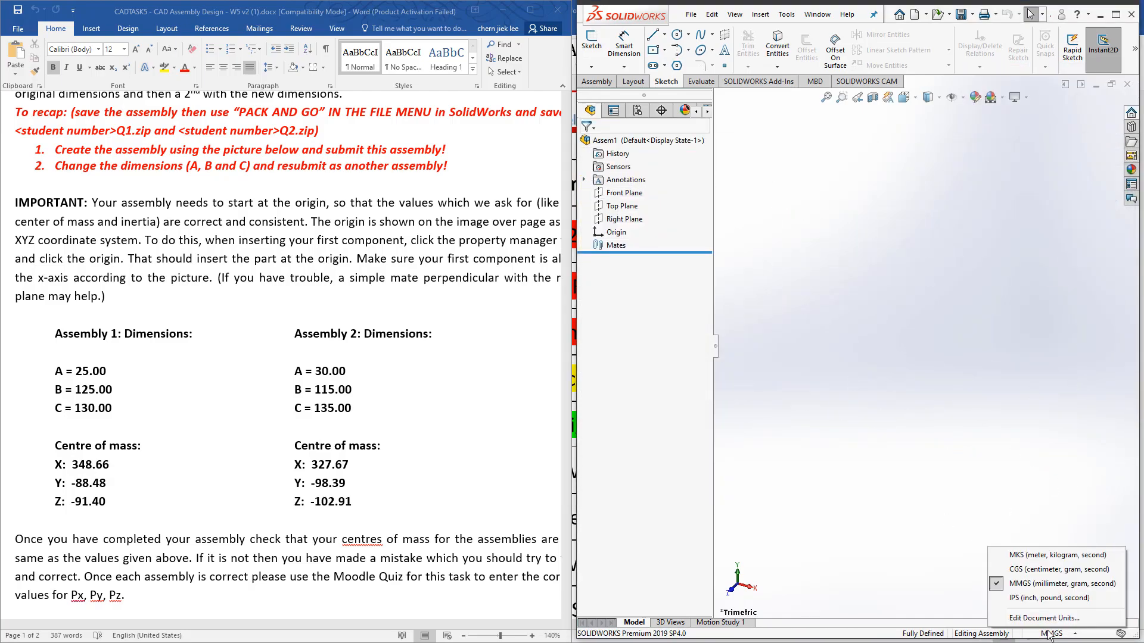
left_click(1052, 590)
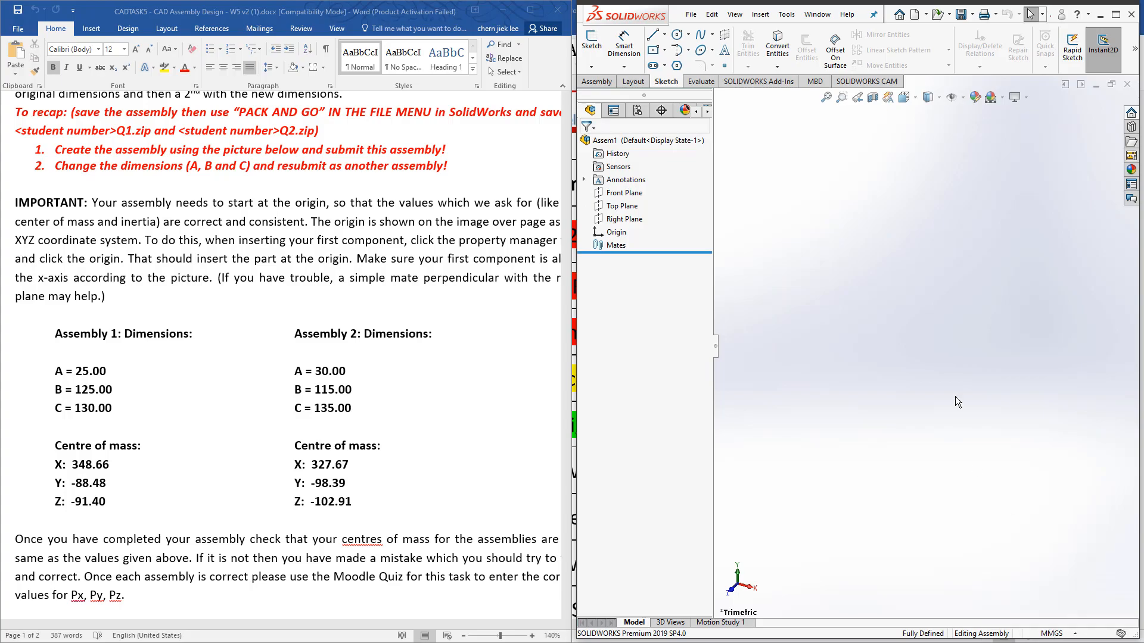
left_click(961, 98)
left_click(953, 164)
left_click(953, 148)
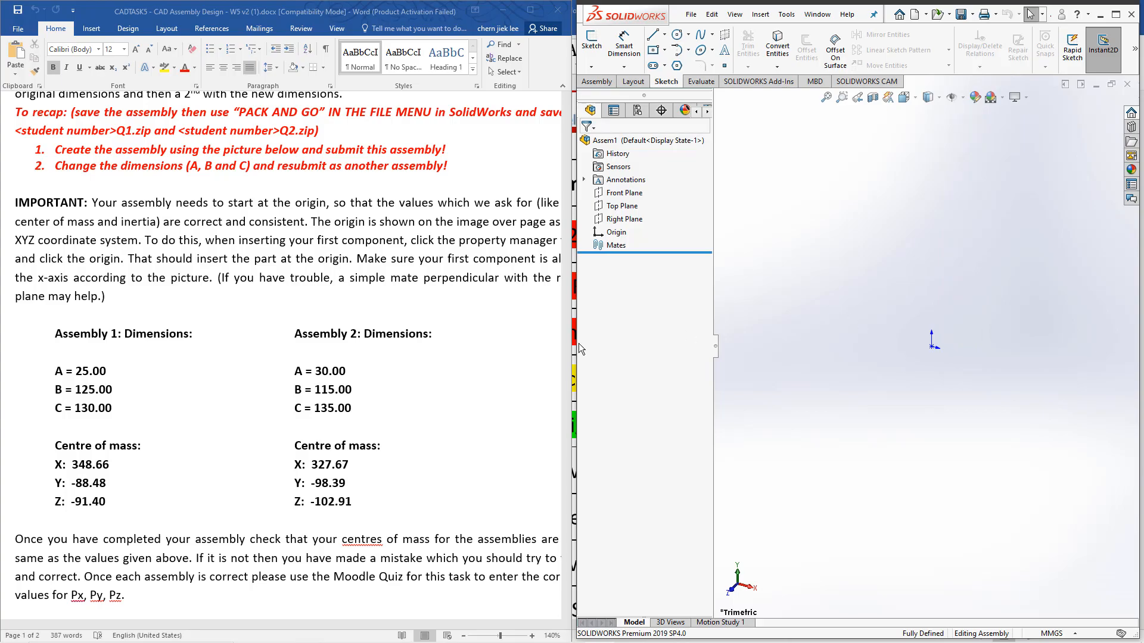
- Examine the assembly picture on the second page of the Word task document and its note about starting from the origin
left_click(314, 384)
scroll(378, 398, "down", 3)
scroll(314, 443, "up", 2)
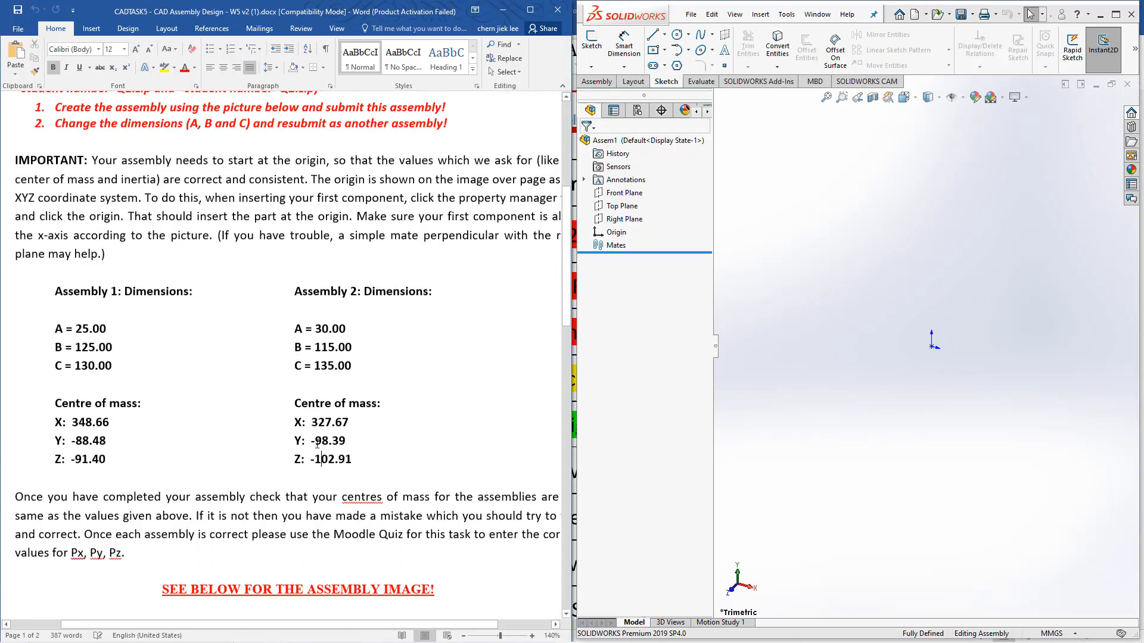
scroll(305, 446, "down", 10)
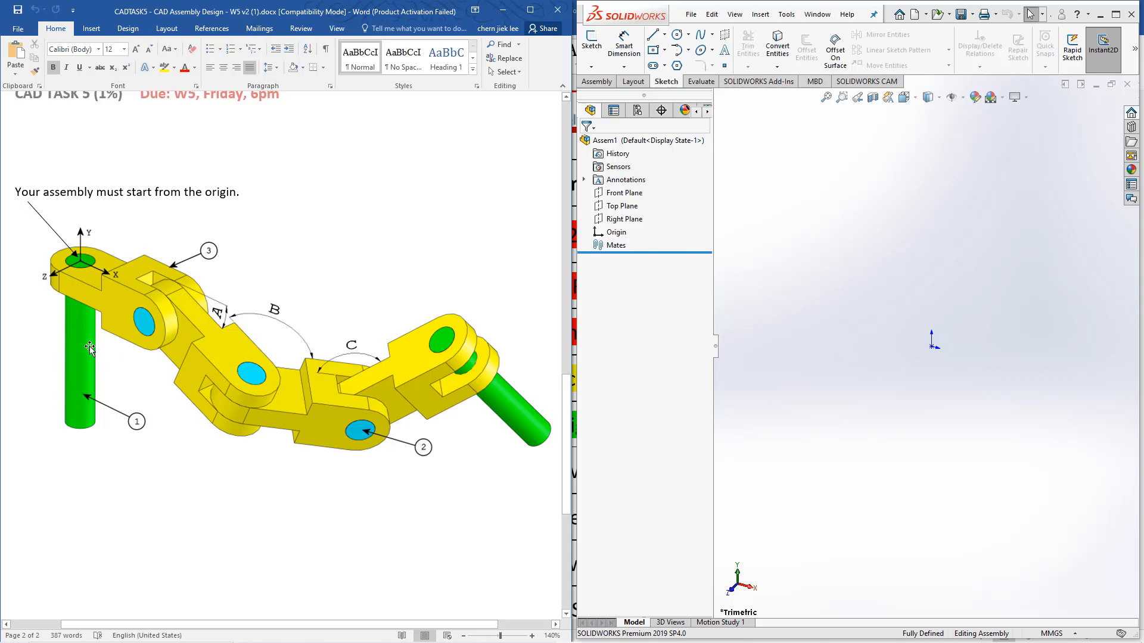
scroll(83, 331, "down", 1, "ctrl")
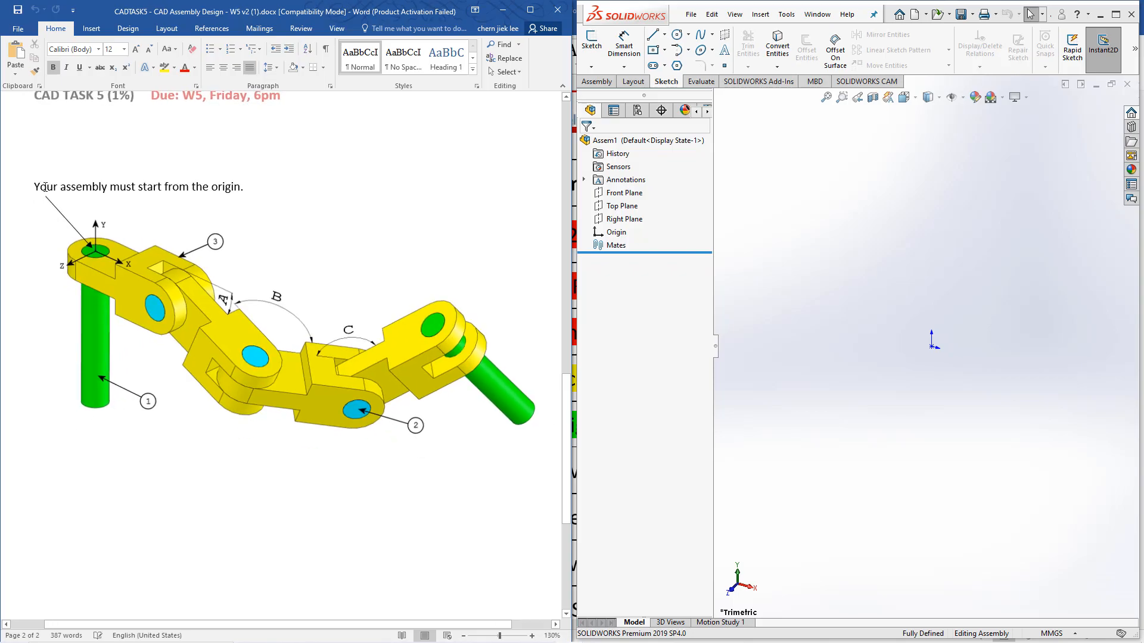
left_click_drag(251, 188, 30, 187)
left_click(268, 225)
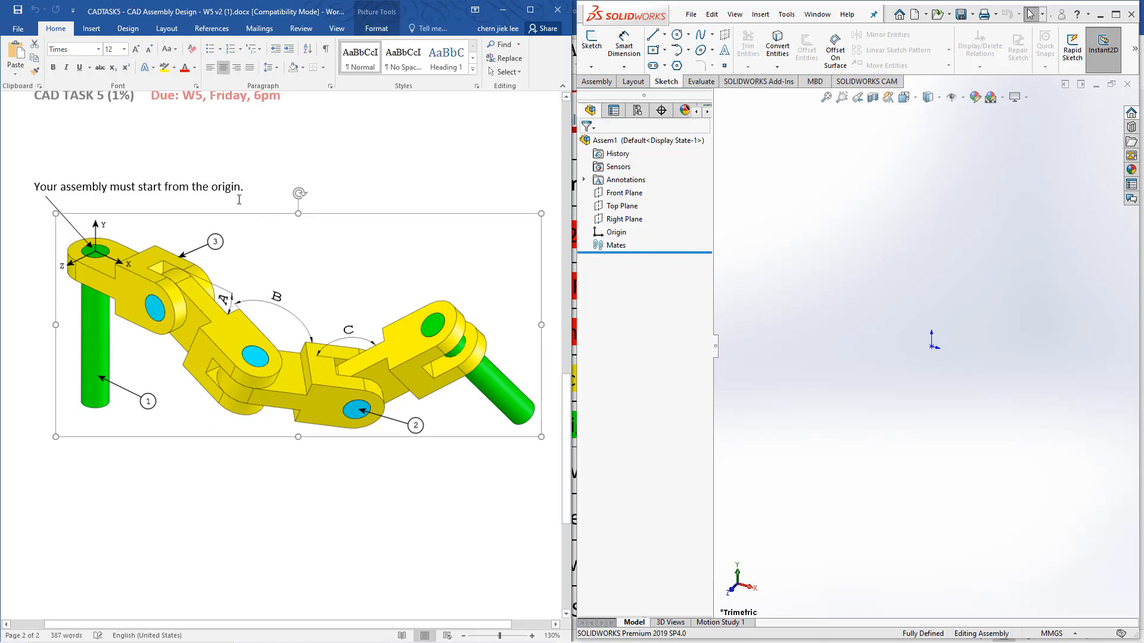
triple_click(218, 189)
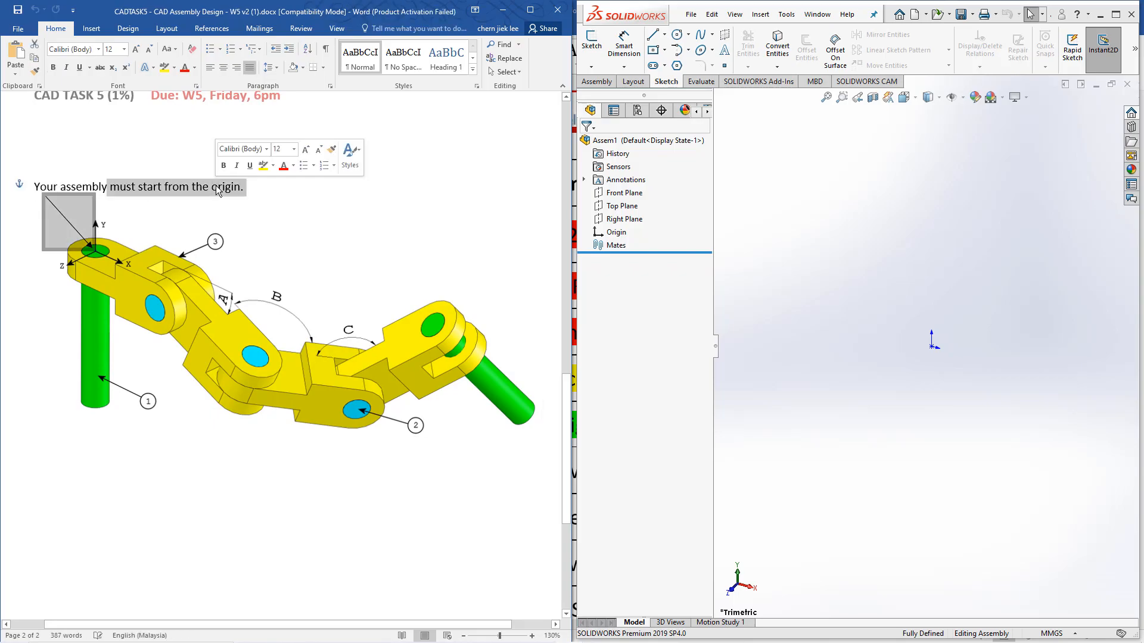
left_click(283, 236)
left_click(381, 162)
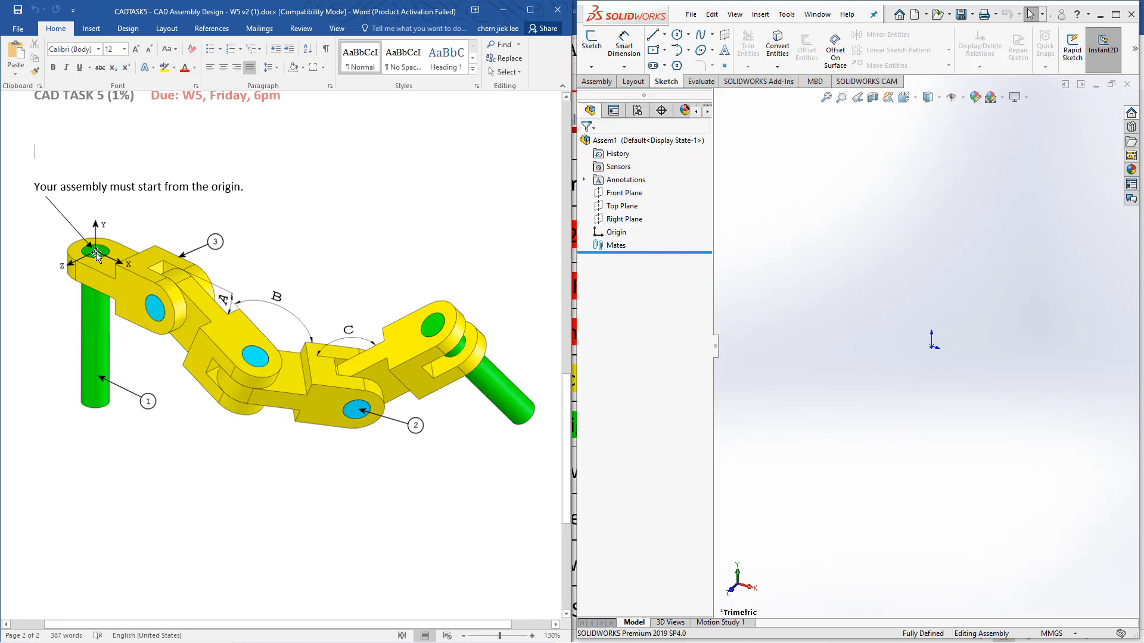
- Insert long_pin.SLDPRT from the CAD Task 5 folder on the Desktop as the first component, located at the SolidWorks assembly origin
left_click(597, 83)
left_click(643, 66)
left_click(632, 80)
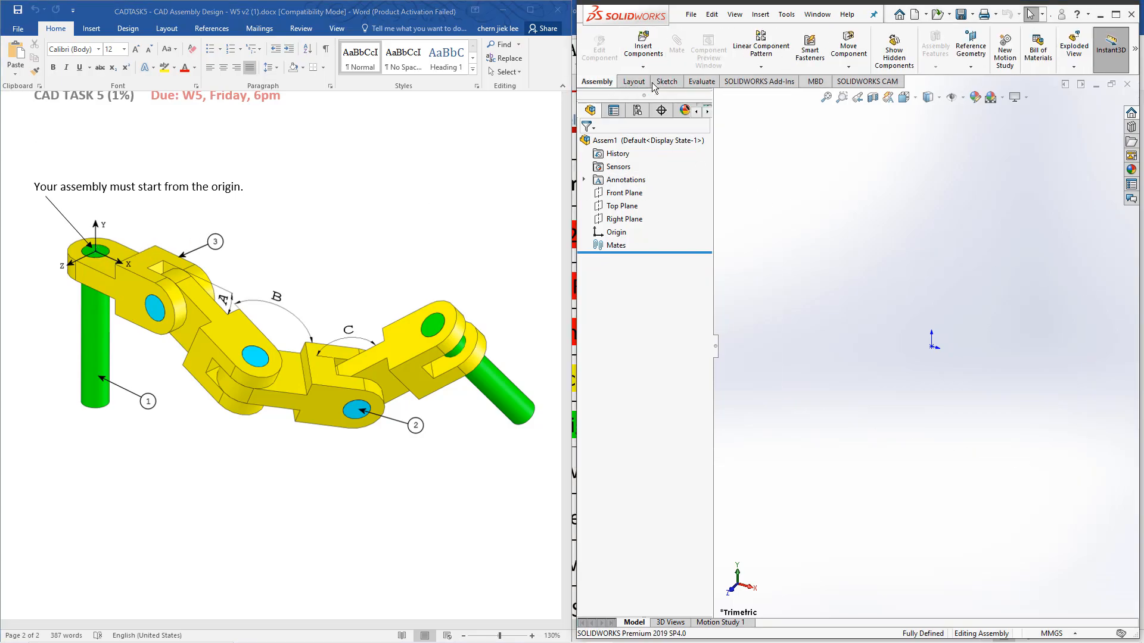
left_click(642, 348)
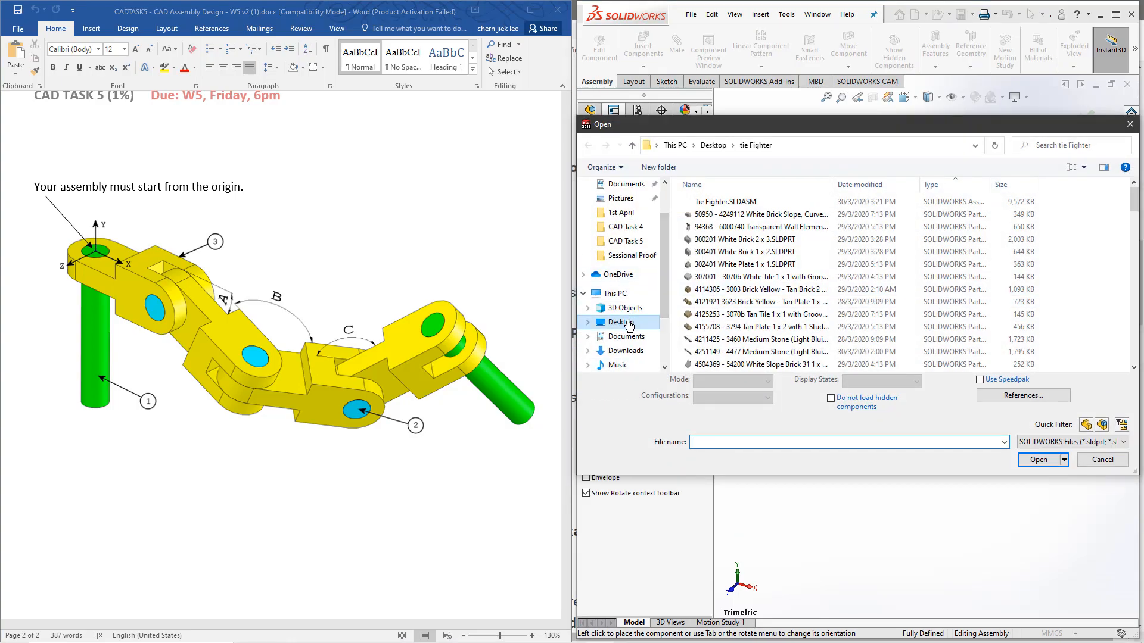
left_click(631, 323)
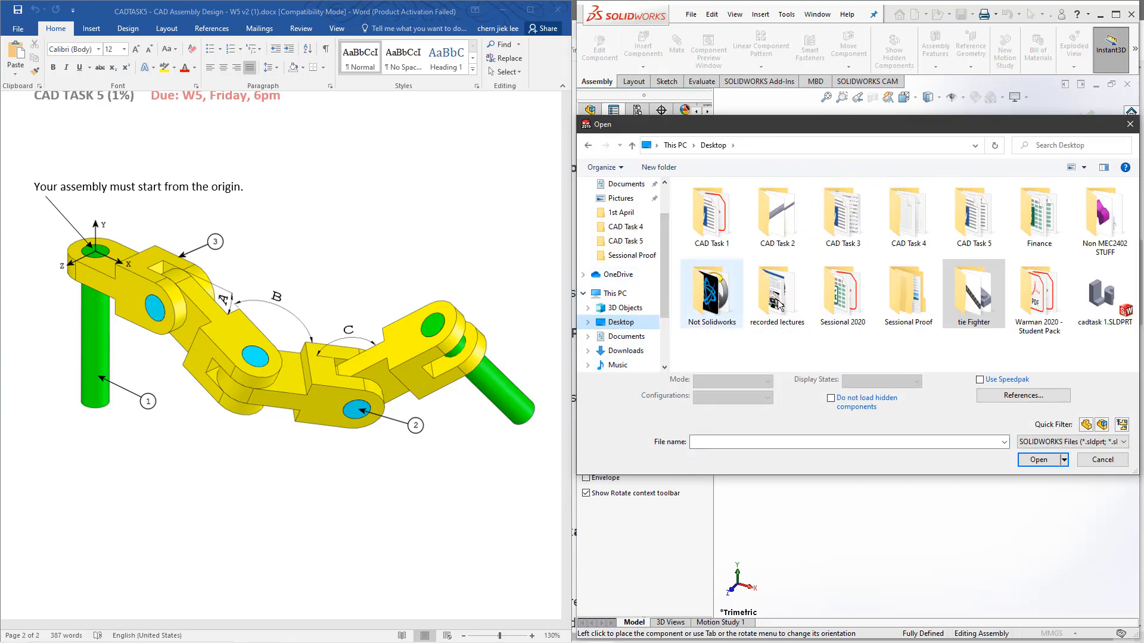
double_click(994, 227)
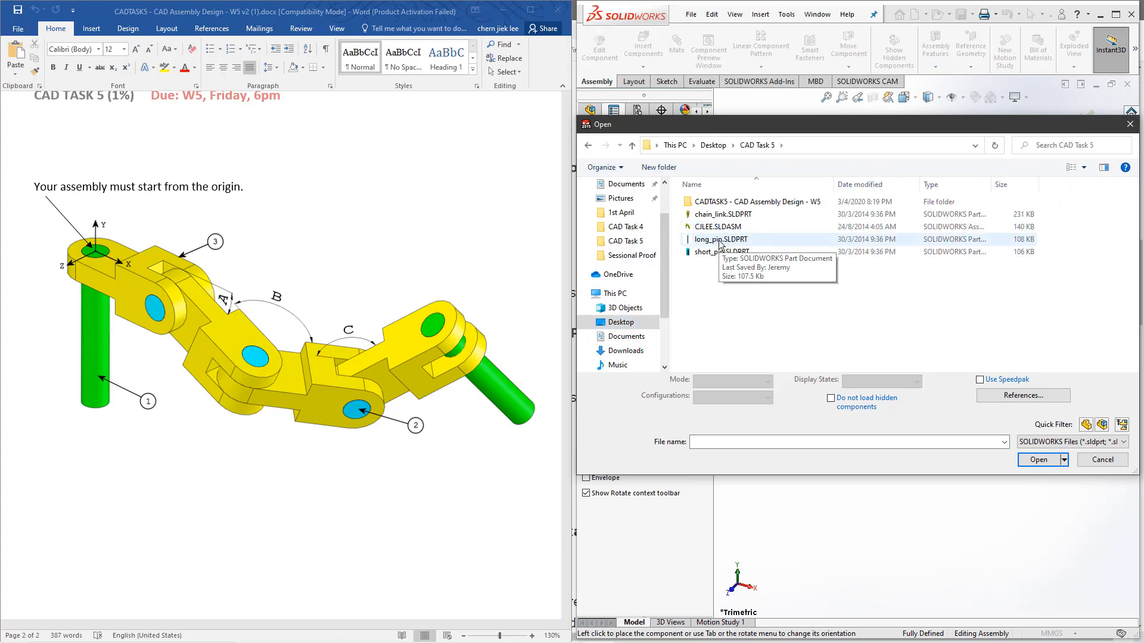
left_click(720, 243)
left_click(1036, 451)
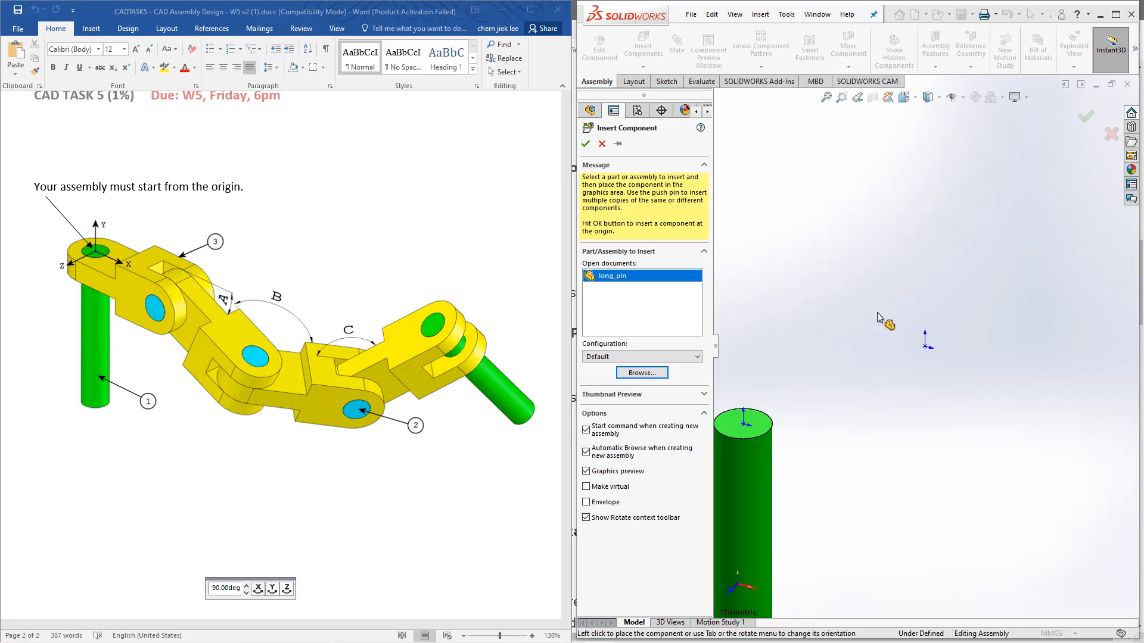
left_click(585, 145)
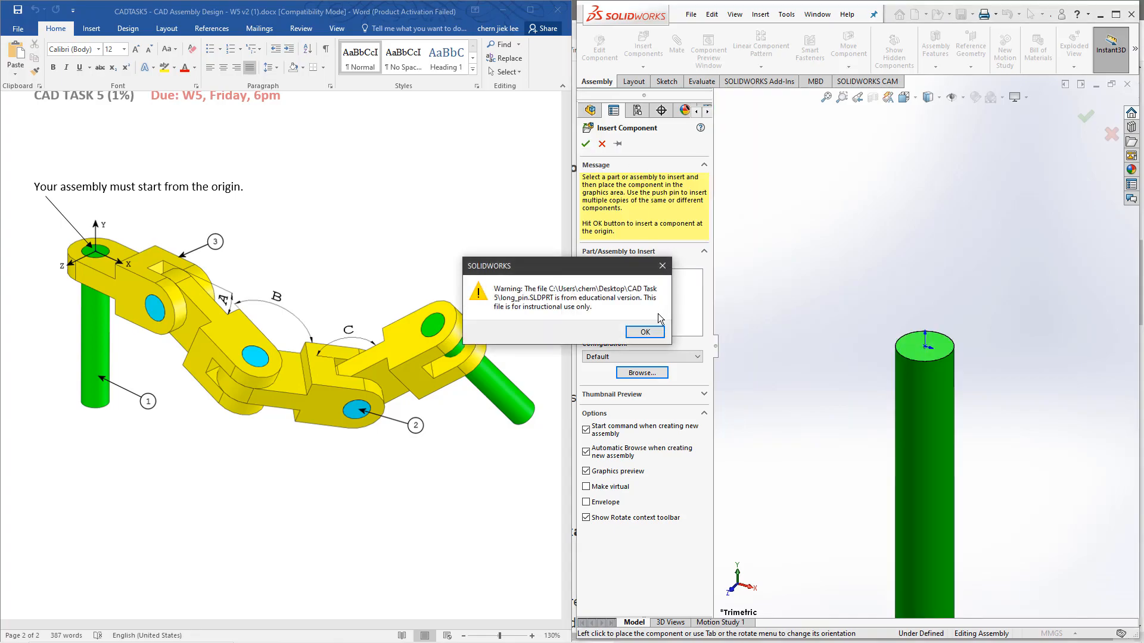
left_click(645, 332)
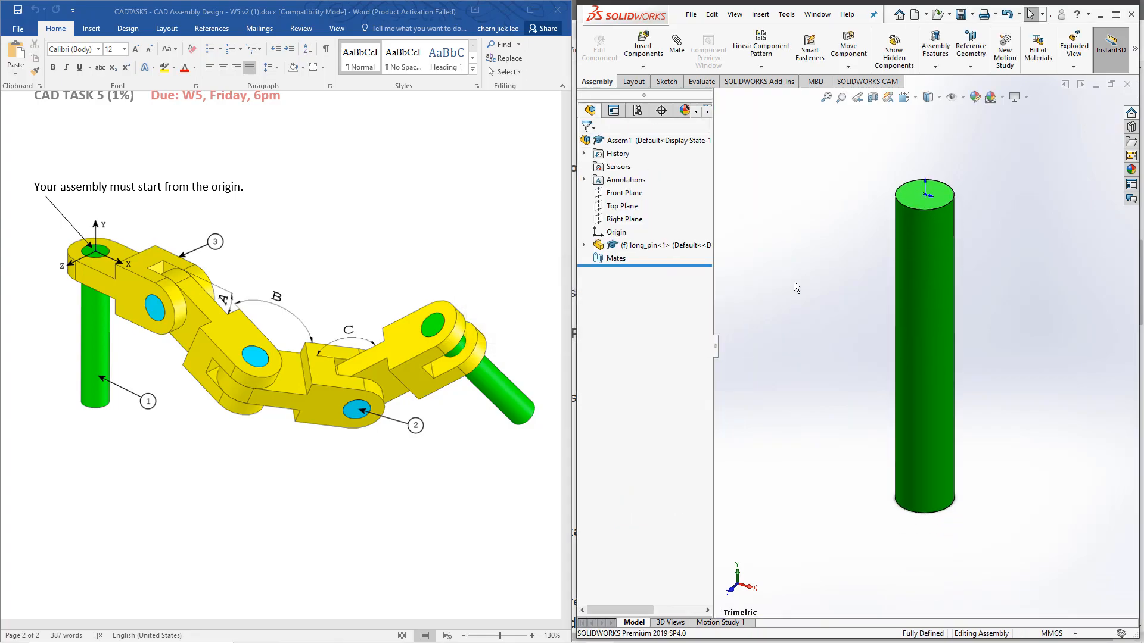
- Insert chain_link.SLDPRT from the CAD Task 5 folder and place it freely beside the long pin
left_click(643, 66)
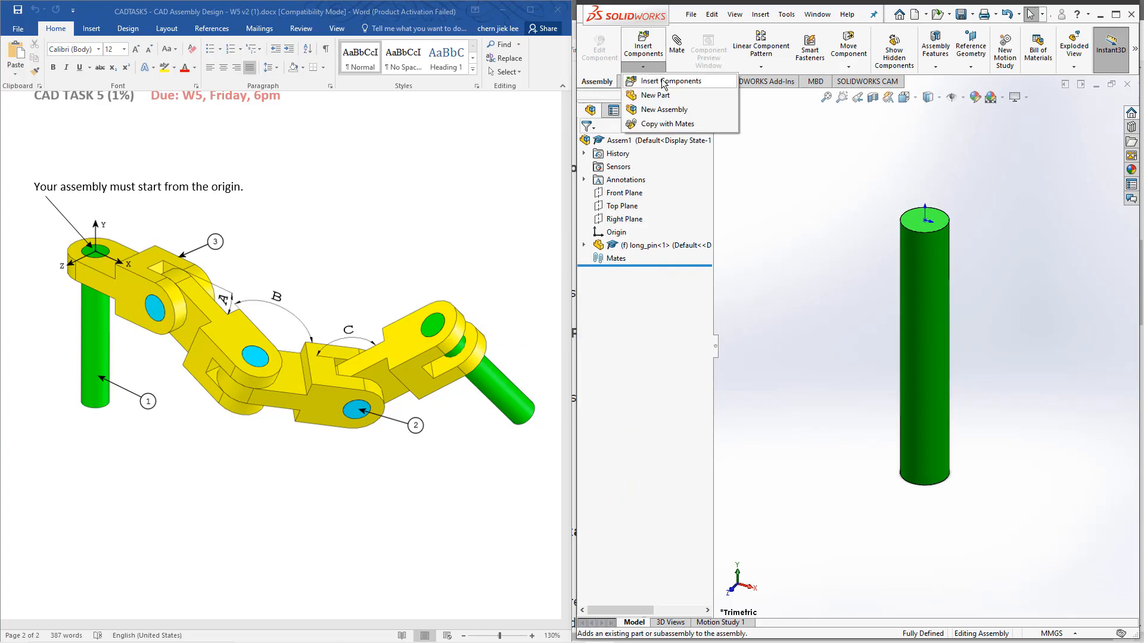
left_click(652, 85)
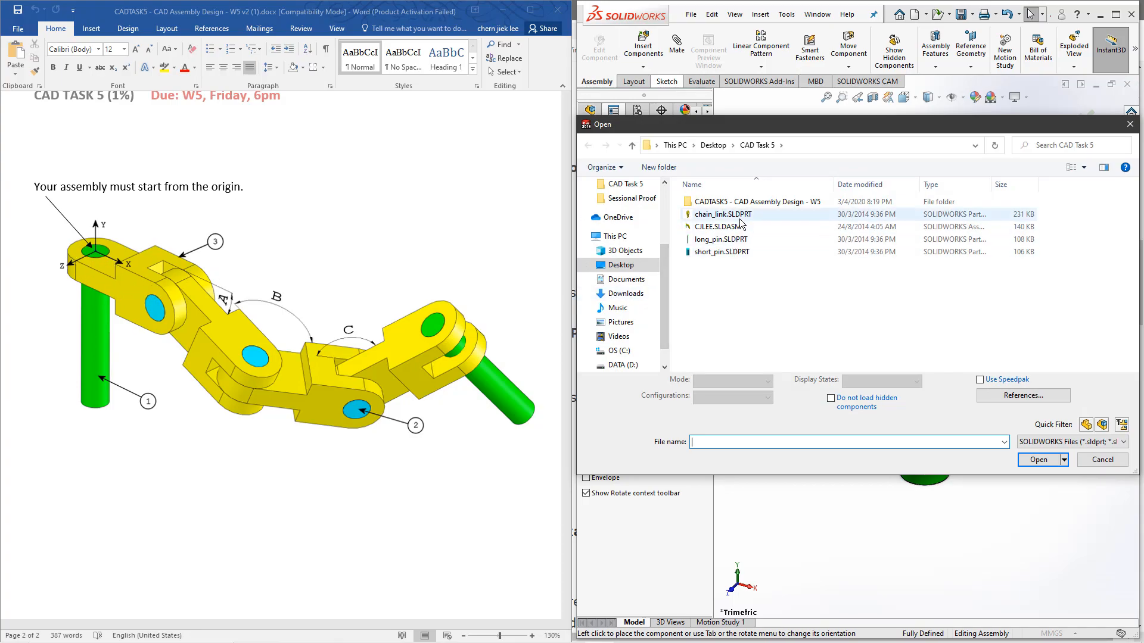
left_click(766, 214)
left_click(1038, 451)
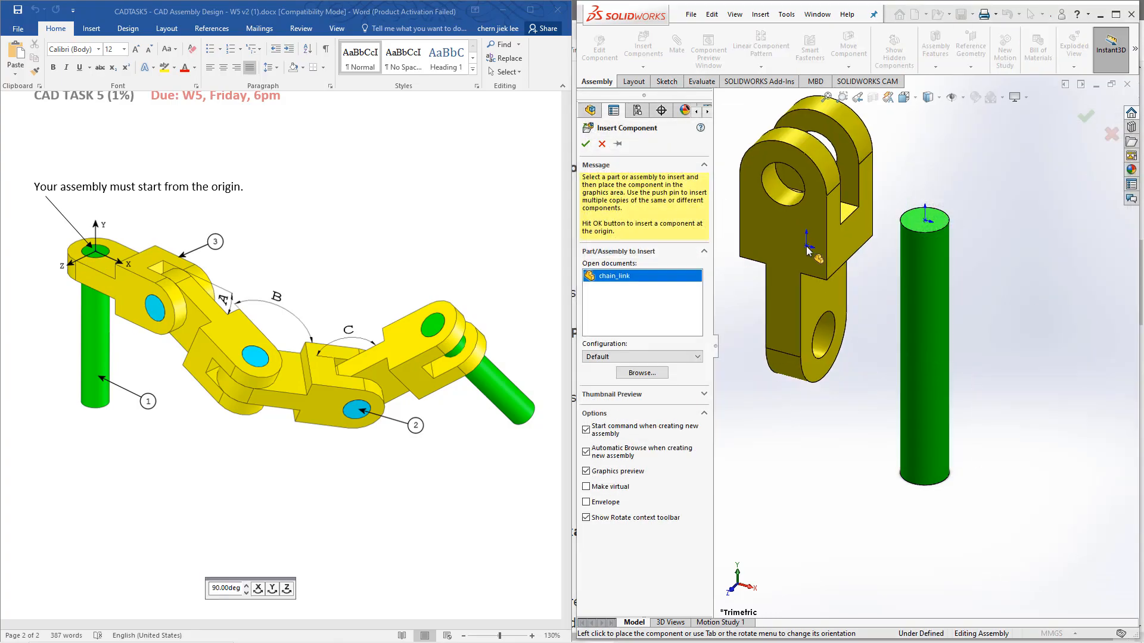
left_click(807, 250)
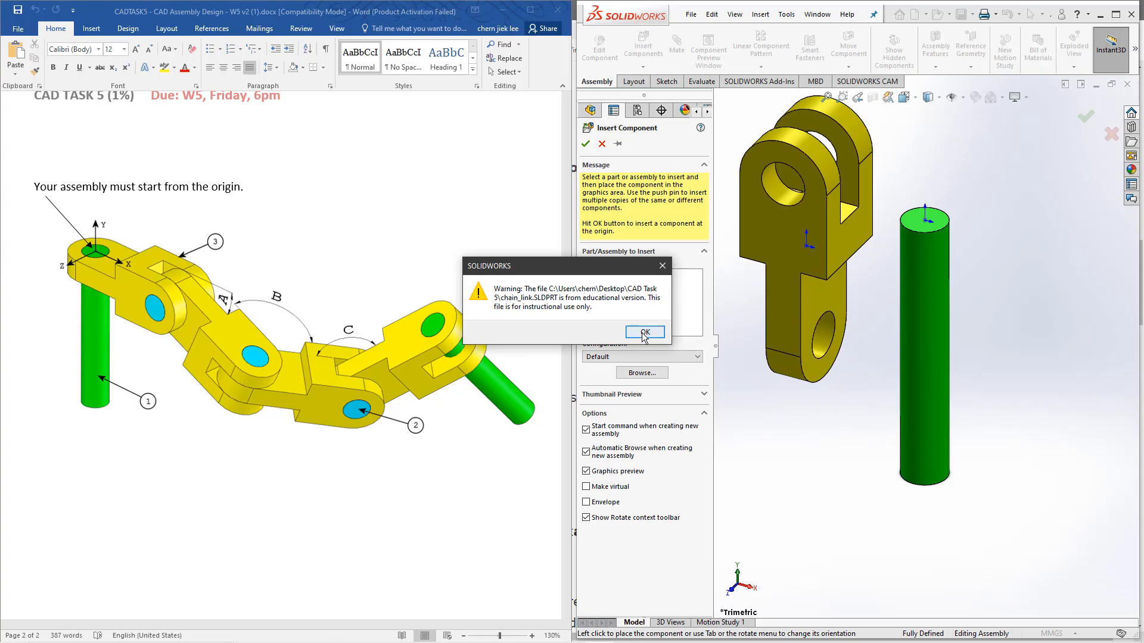
left_click(648, 337)
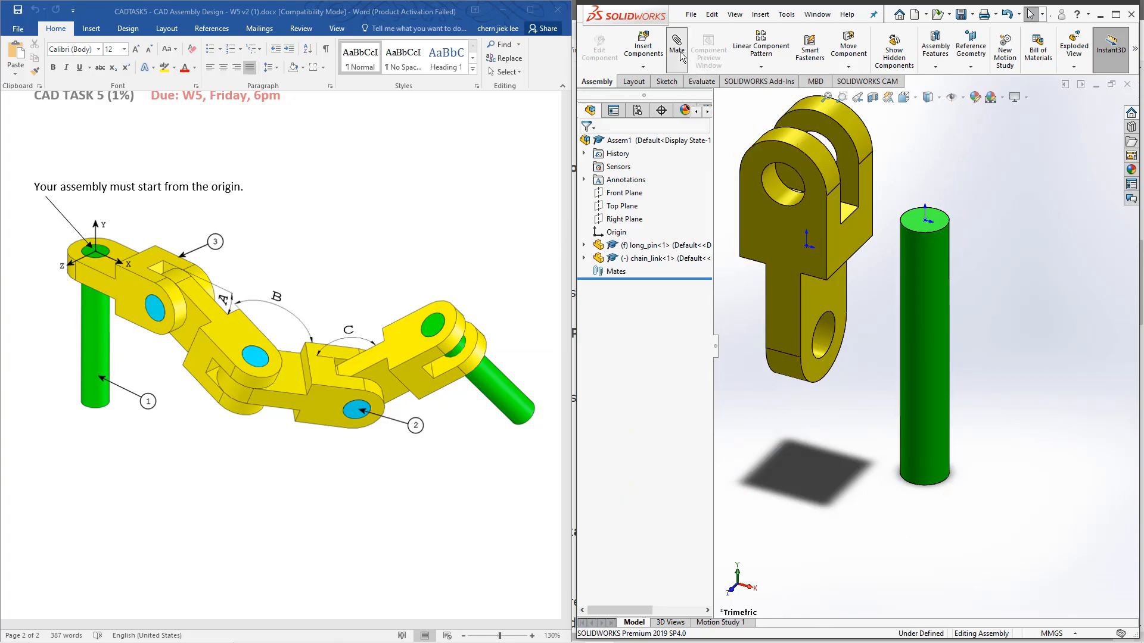
- Add a concentric mate between the hole in the chain link's single end and the long pin's cylindrical face
left_click(827, 335)
left_click(931, 262)
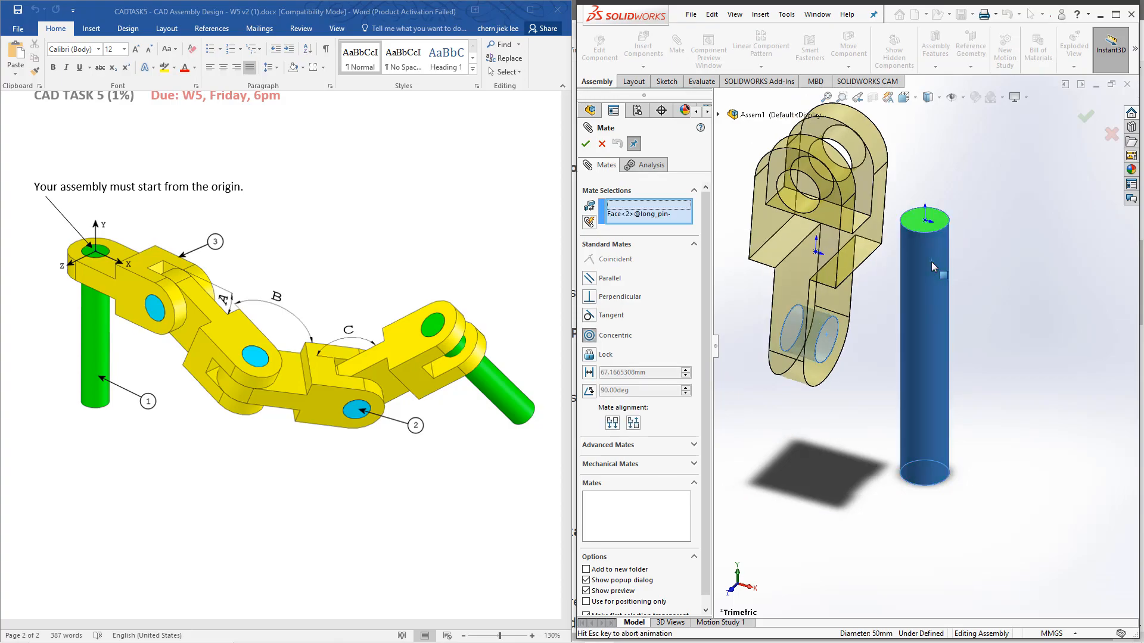
left_click(586, 145)
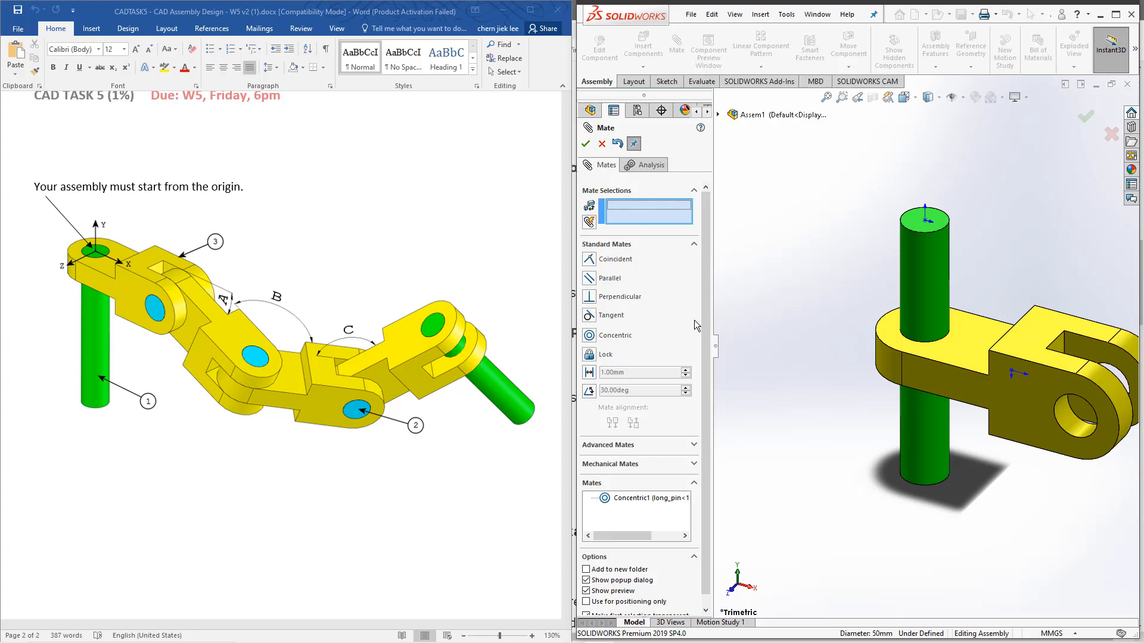
- Review the available standard, advanced and mechanical mate types and close the Mate command
scroll(709, 308, "down", 1)
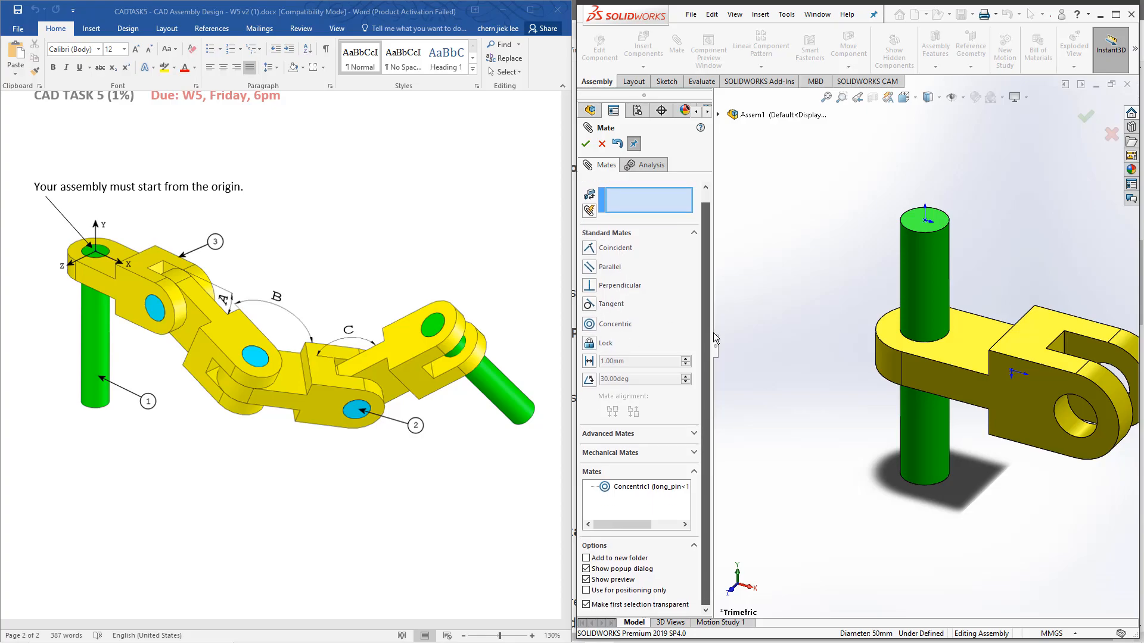
scroll(684, 291, "up", 1)
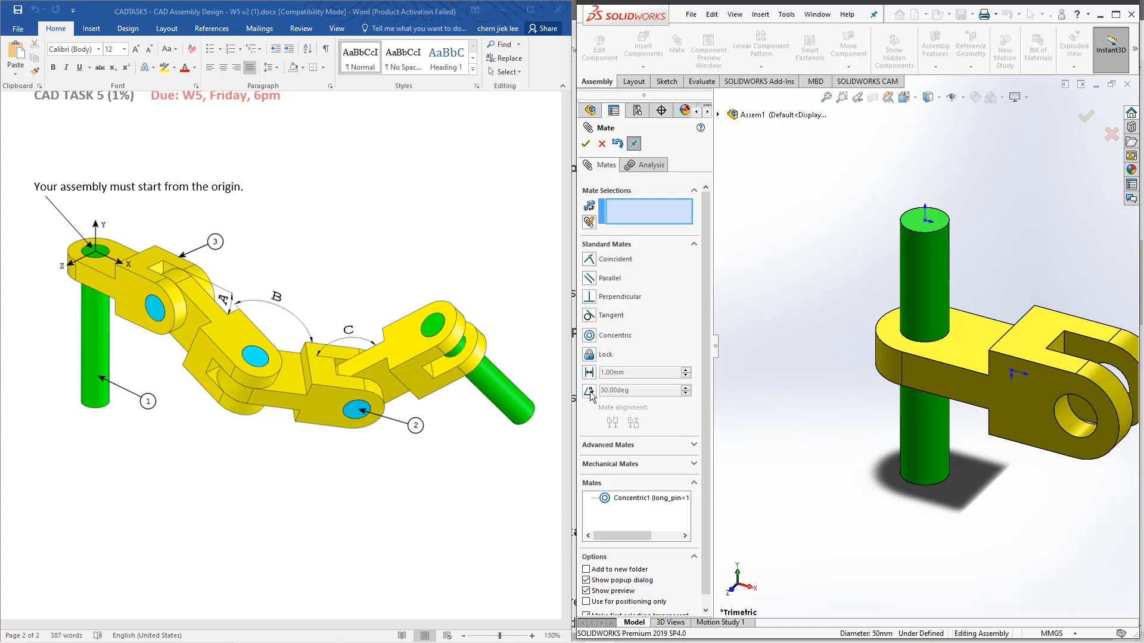
left_click(696, 446)
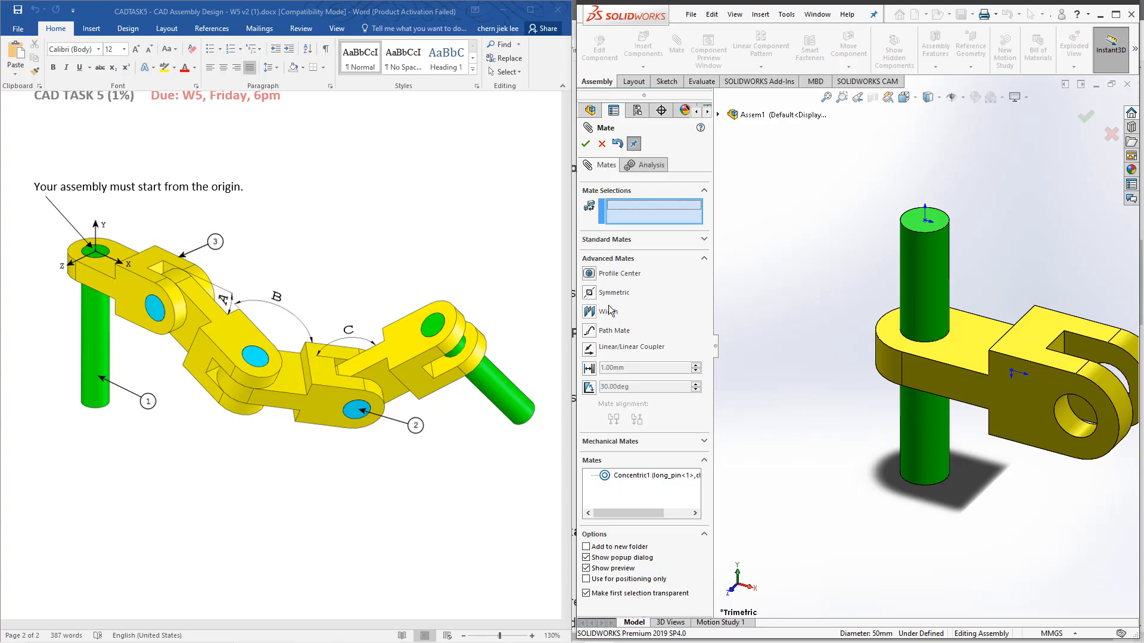
left_click(704, 442)
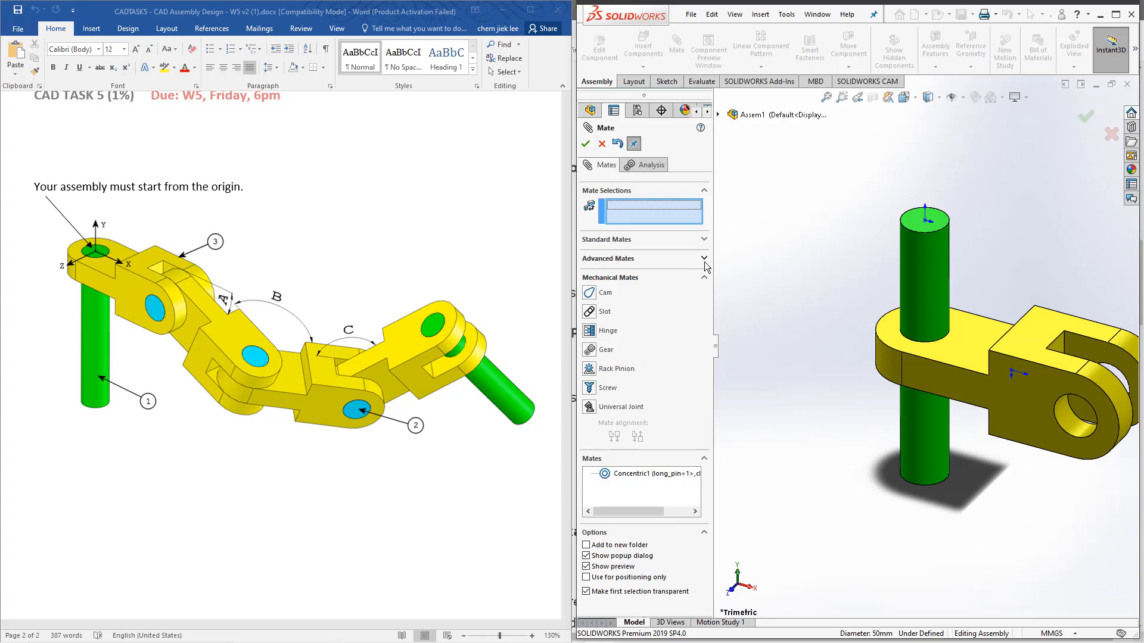
left_click(703, 240)
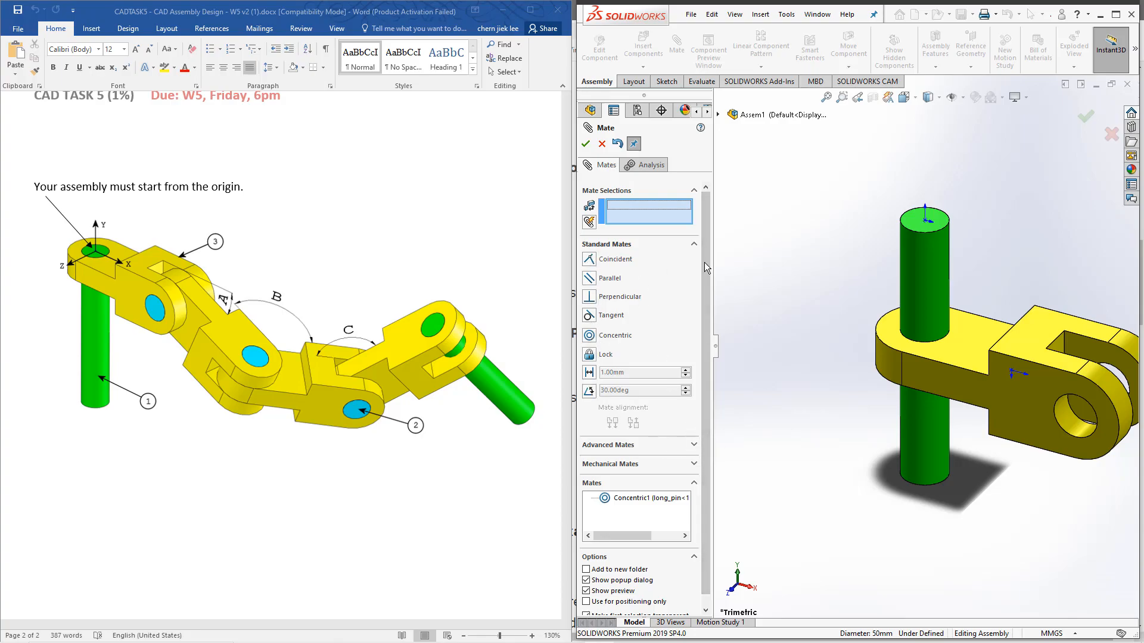
left_click(586, 144)
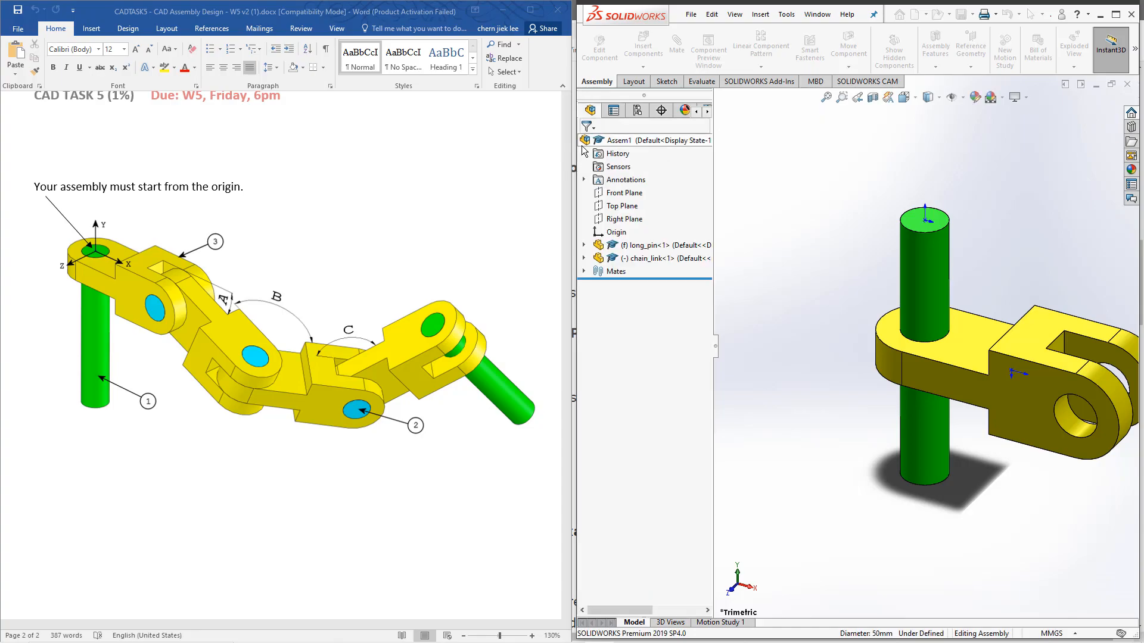
- Slide the chain link up the long pin to near its upper end and swing it roughly into the reference picture's orientation
left_click_drag(942, 363, 797, 352)
key("Escape")
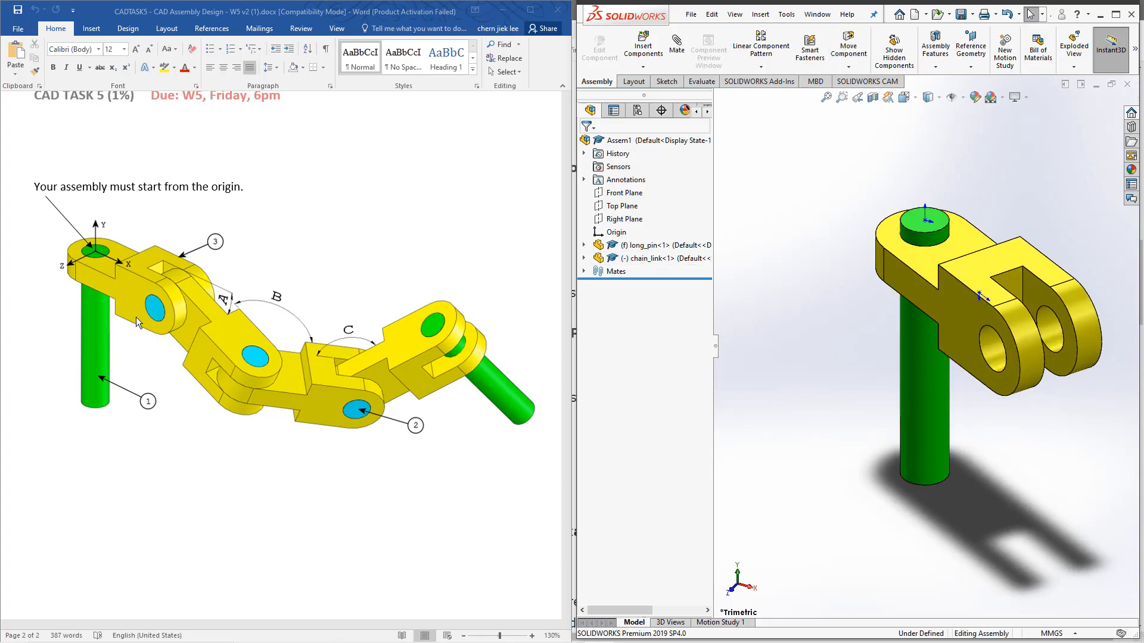
left_click_drag(951, 331, 960, 338)
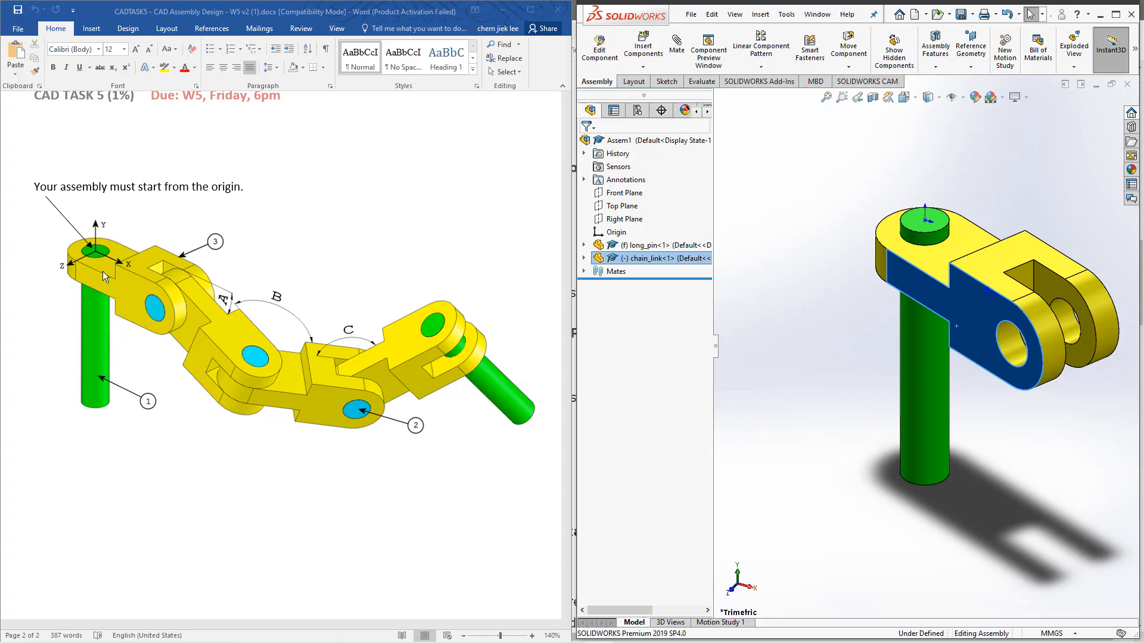
- Swing the chain link about the long pin until its orientation roughly matches the first link in the reference picture
left_click(102, 271)
scroll(104, 272, "up", 2, "ctrl")
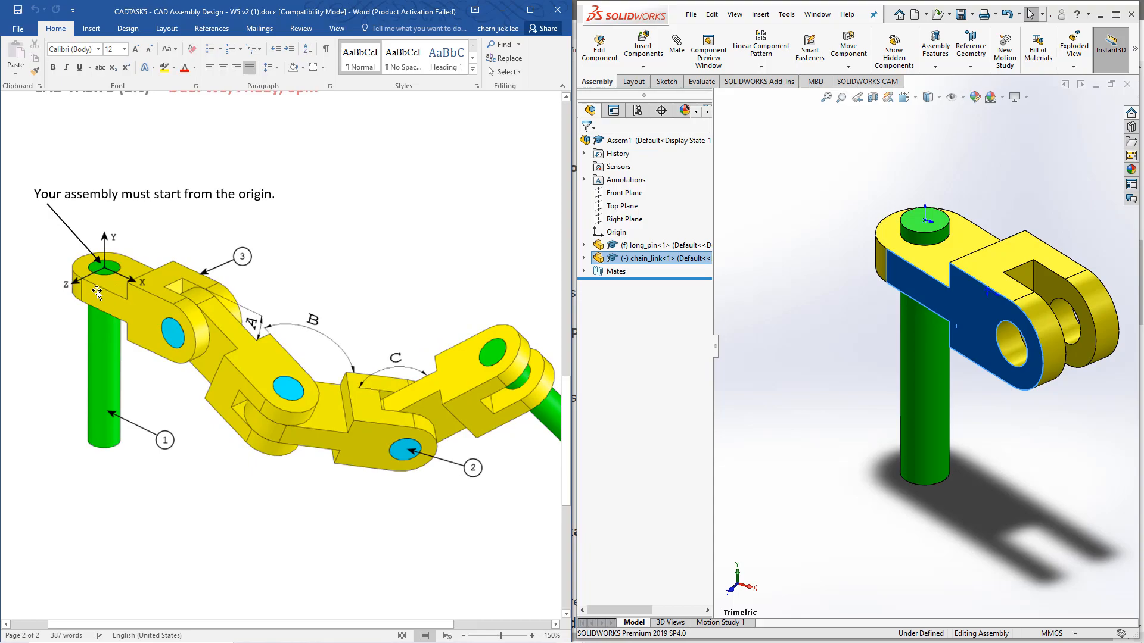
left_click(965, 325)
mouse_move(963, 320)
left_mouse_down()
mouse_move(952, 331)
mouse_move(974, 324)
left_mouse_up()
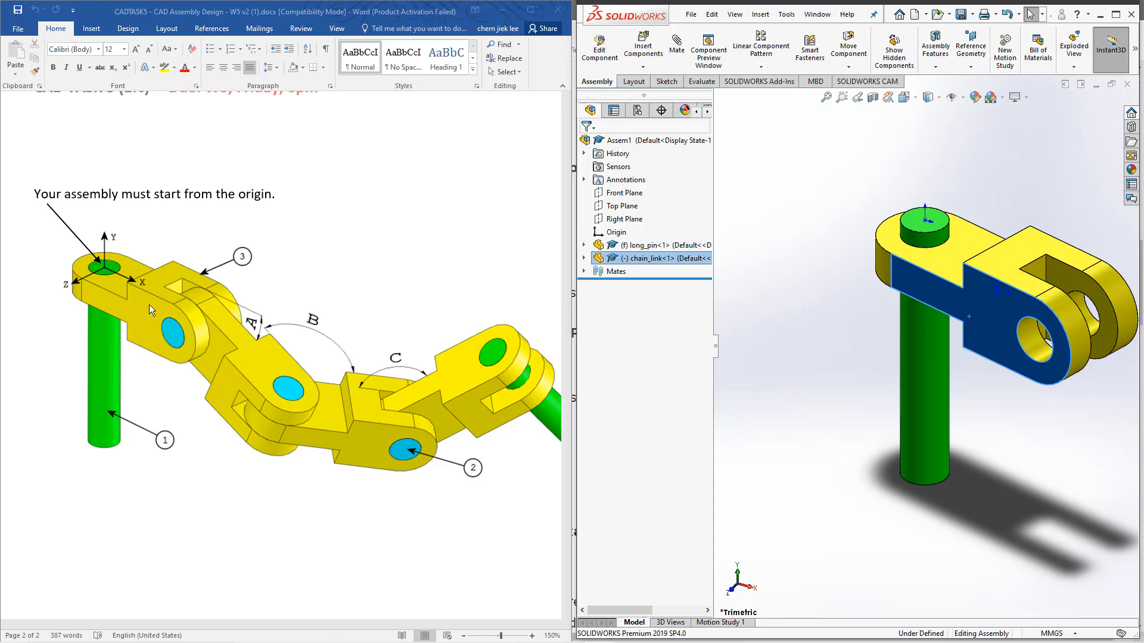
left_click_drag(993, 313, 1021, 301)
key("Escape")
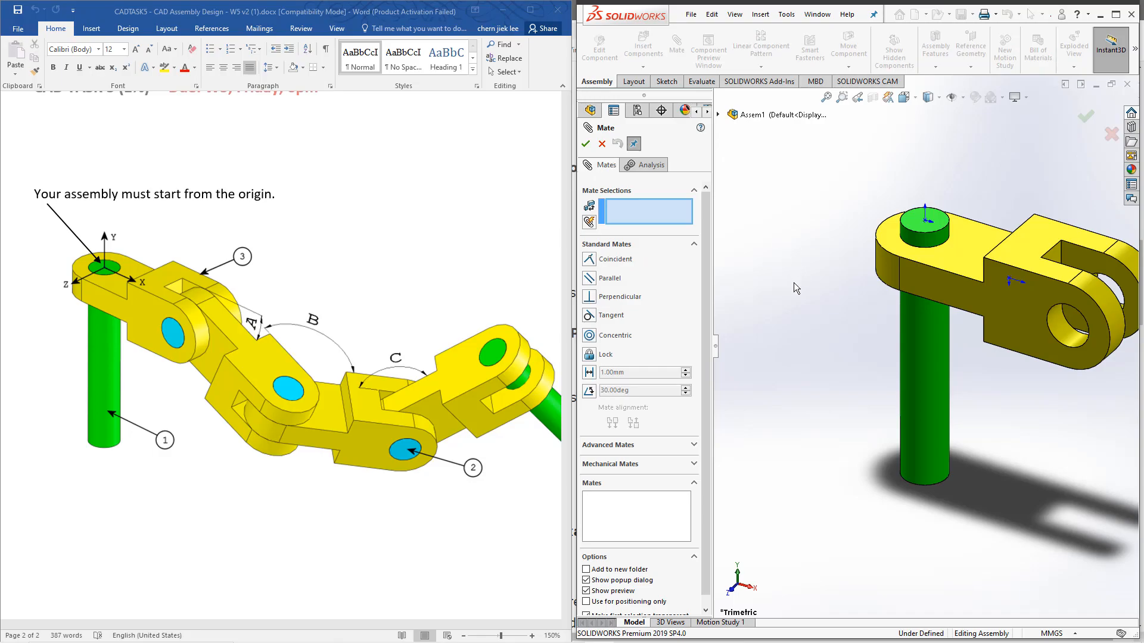
- Add a coincident mate between the long pin's top end face and the top face of the chain link's single end
left_click(912, 225)
left_click(959, 235)
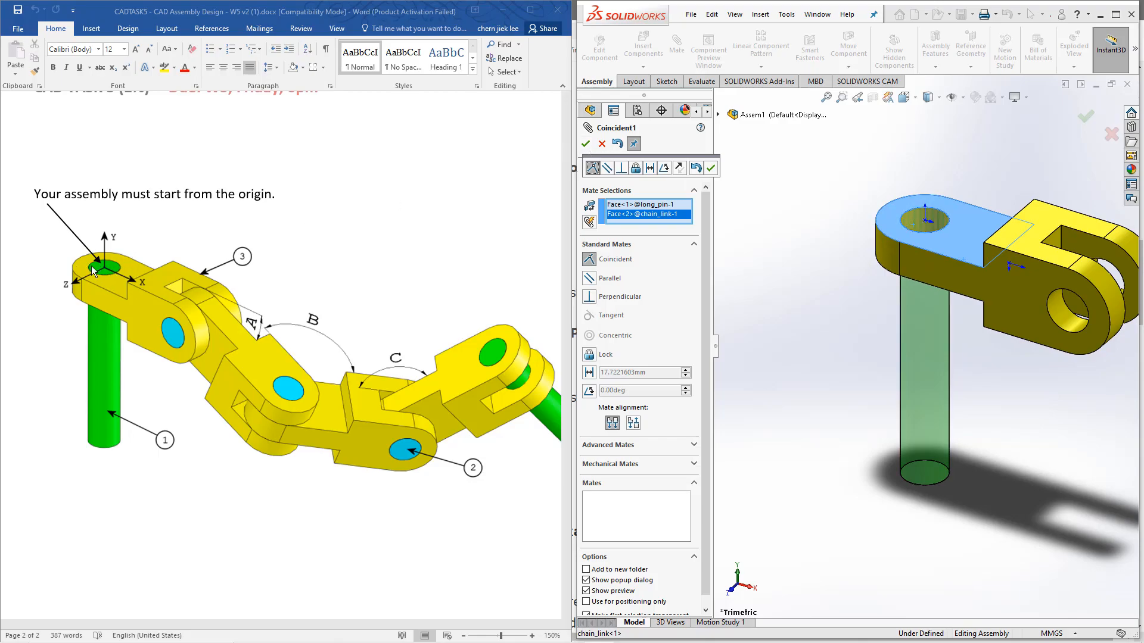
left_click(586, 145)
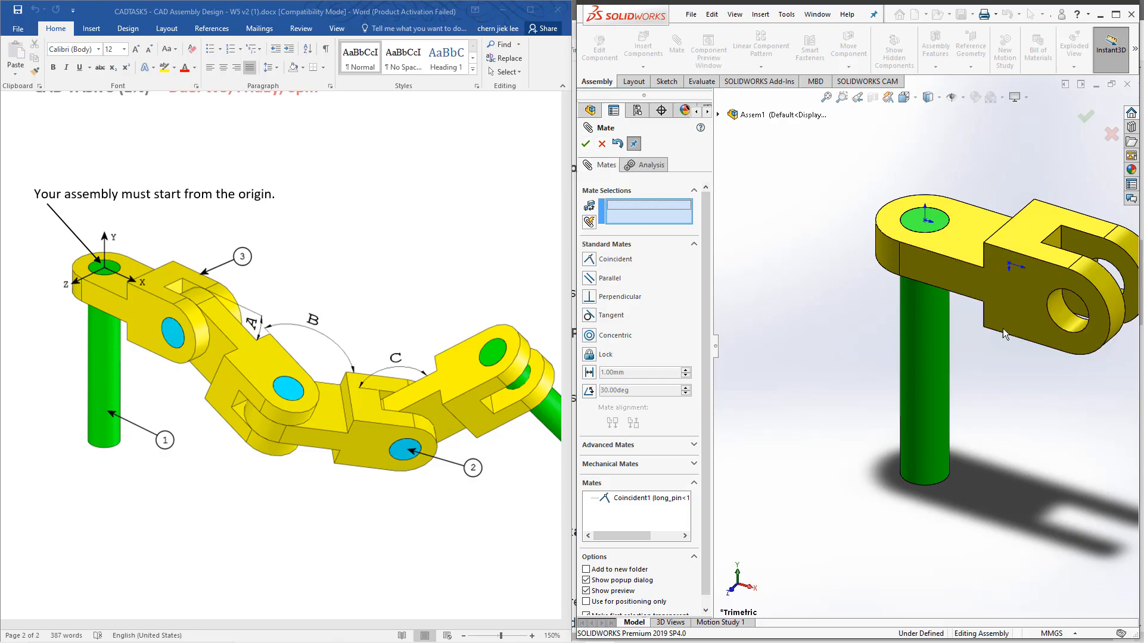
left_click(589, 147)
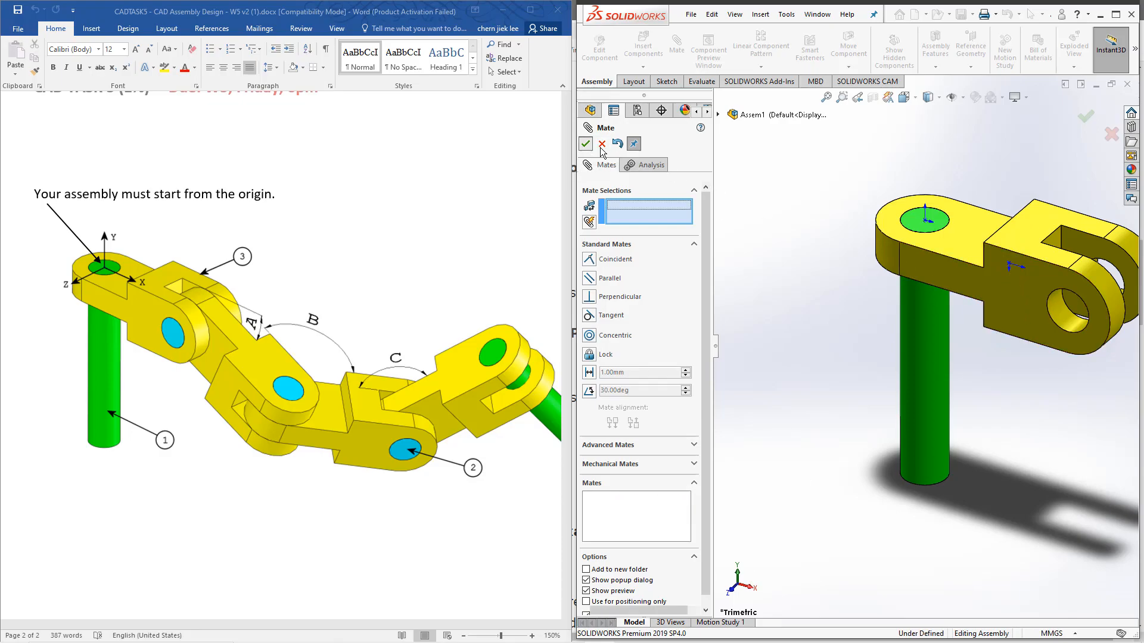
- Check the chain link's remaining freedom to rotate and examine how the assembly's Top, Right and Front planes lie relative to it
mouse_move(1039, 317)
left_mouse_down()
mouse_move(941, 351)
mouse_move(1048, 307)
left_mouse_up()
left_click(779, 283)
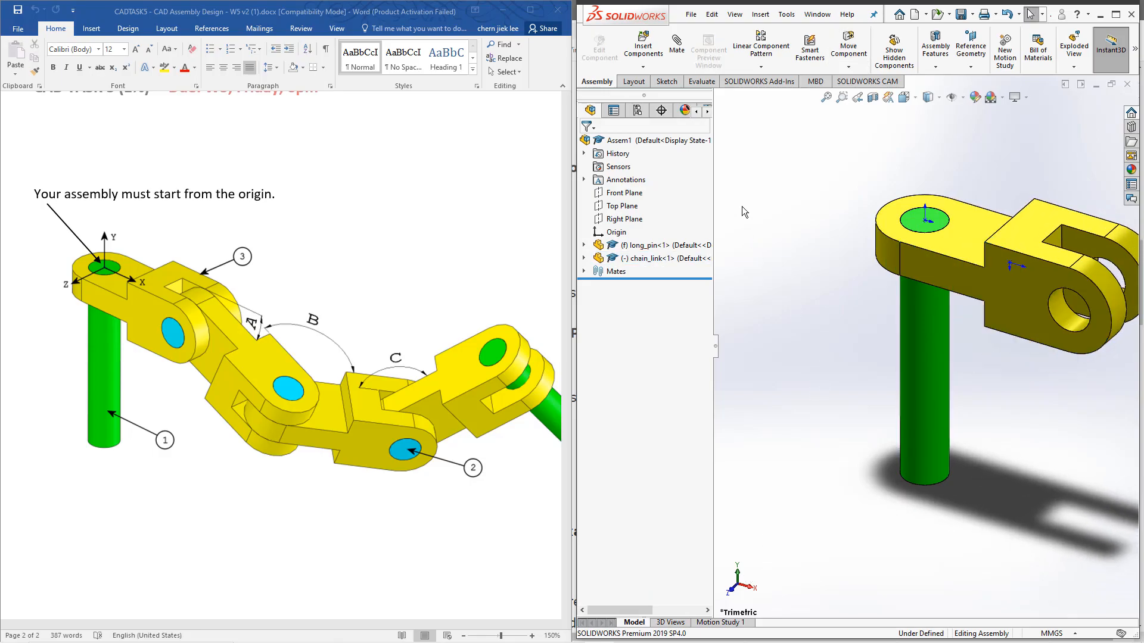
left_click(616, 200)
left_click(613, 220)
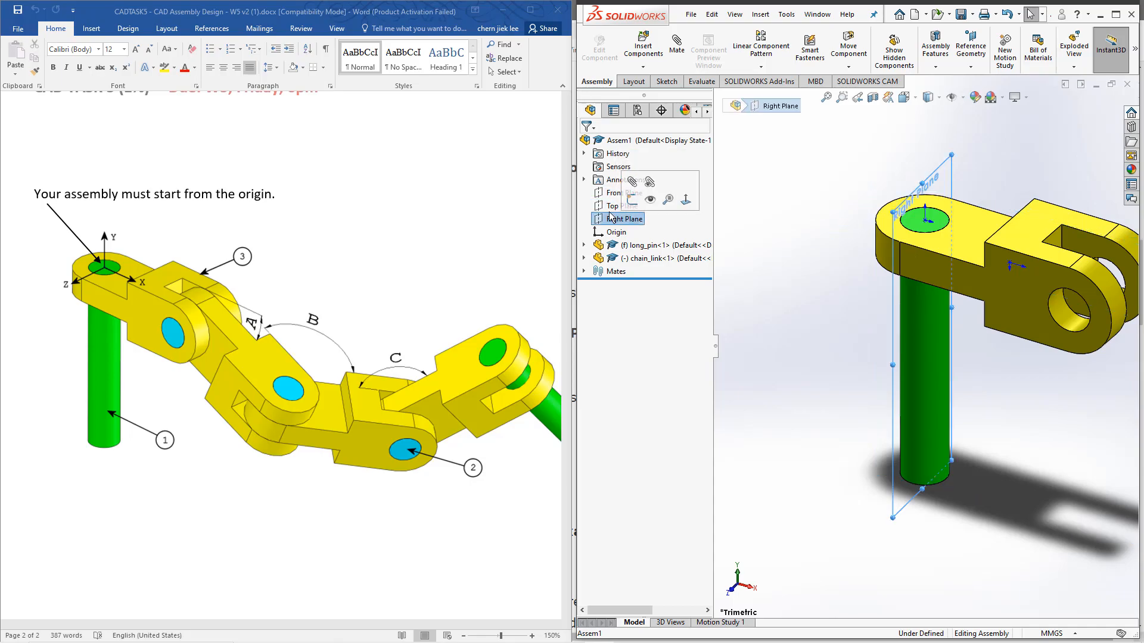
left_click(616, 193)
middle_click_drag(924, 366, 766, 536)
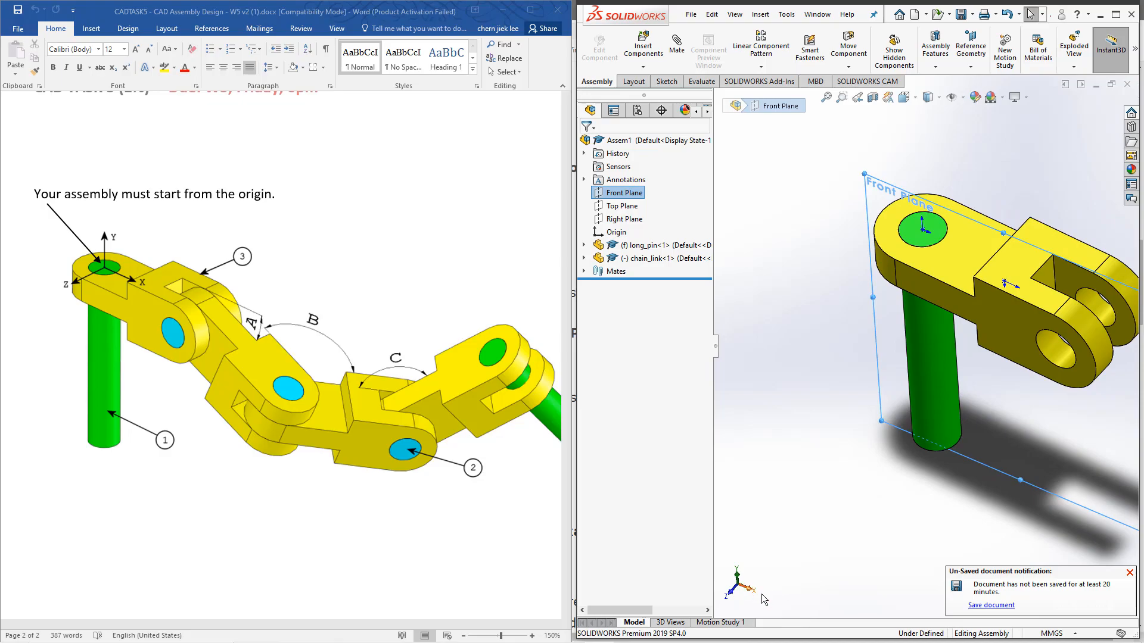
- Add a parallel mate between the assembly's Front Plane and the chain link's flat side face
left_click(849, 327)
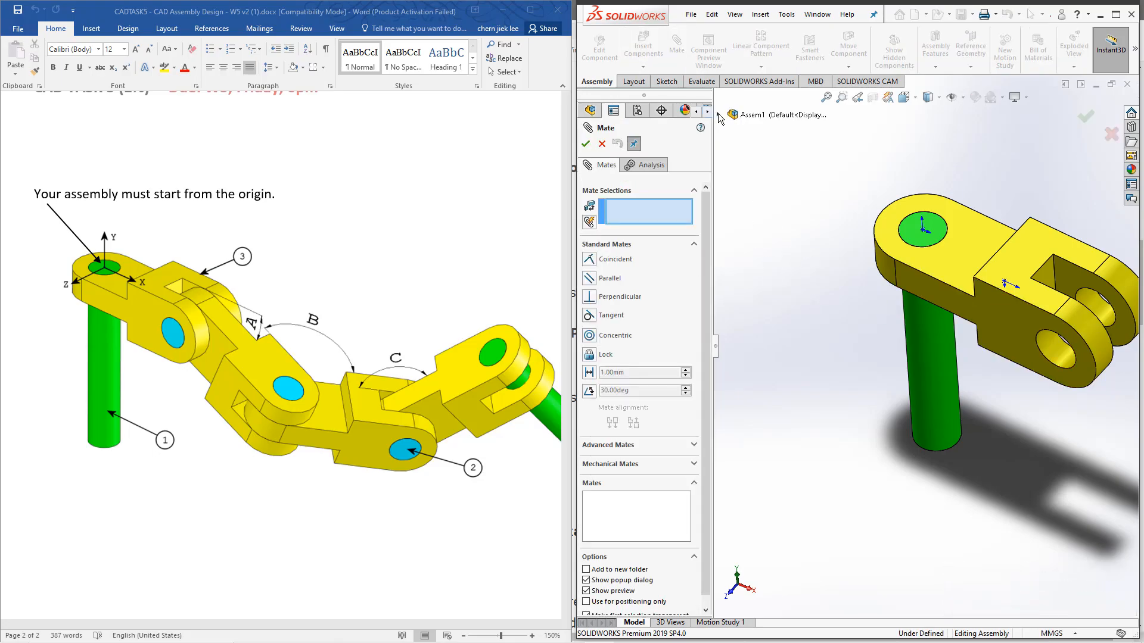
left_click(718, 115)
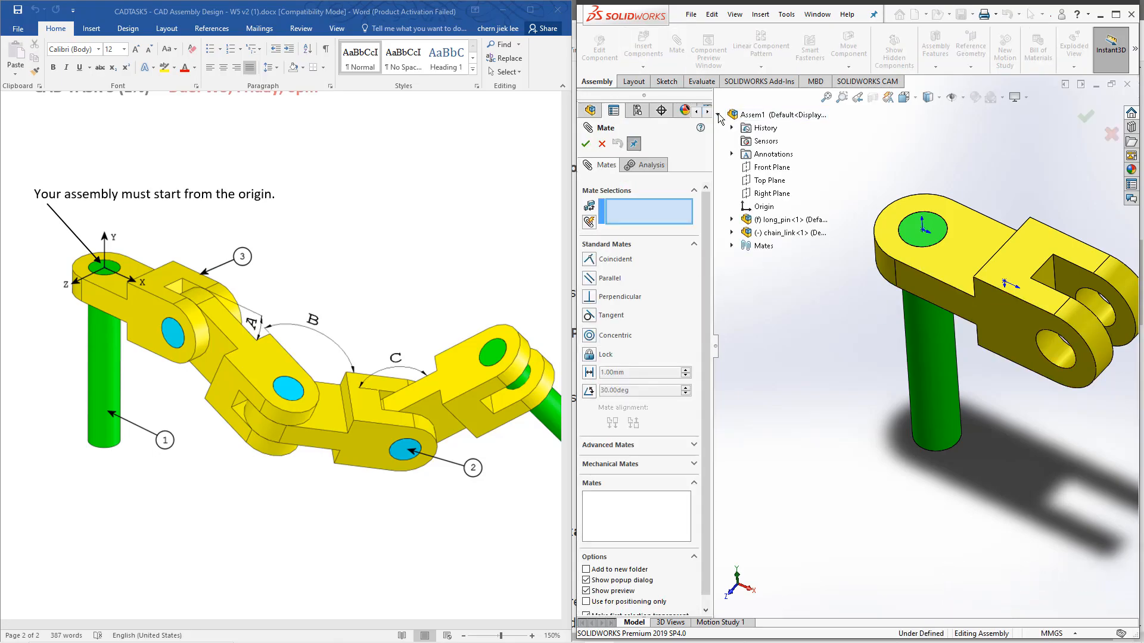
left_click(771, 170)
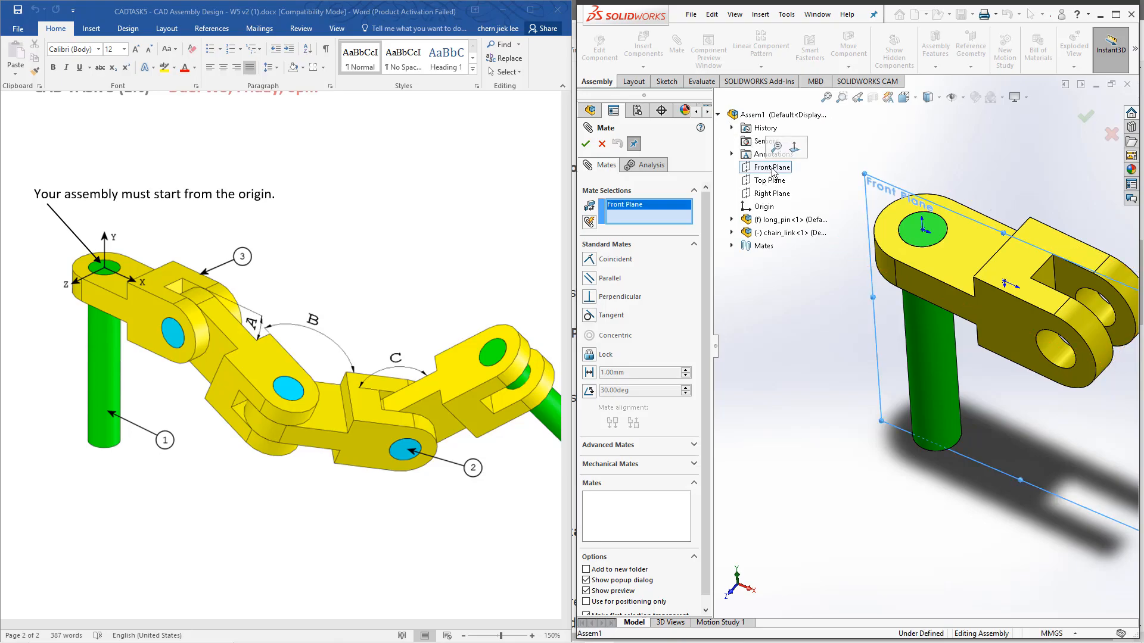
left_click(999, 320)
left_click(608, 280)
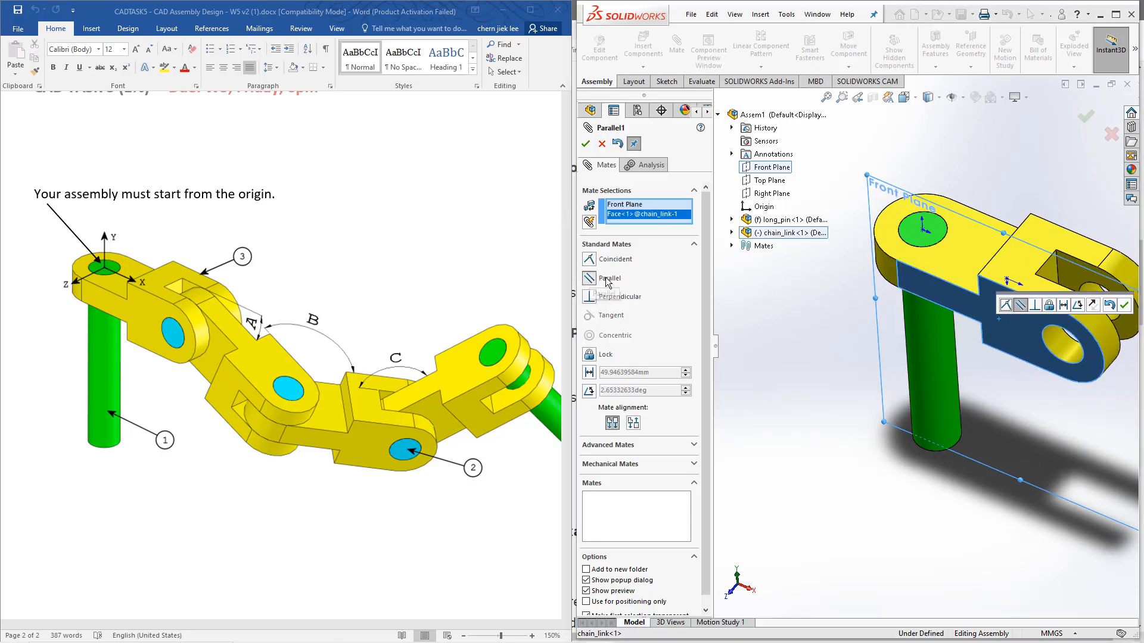
left_click(586, 143)
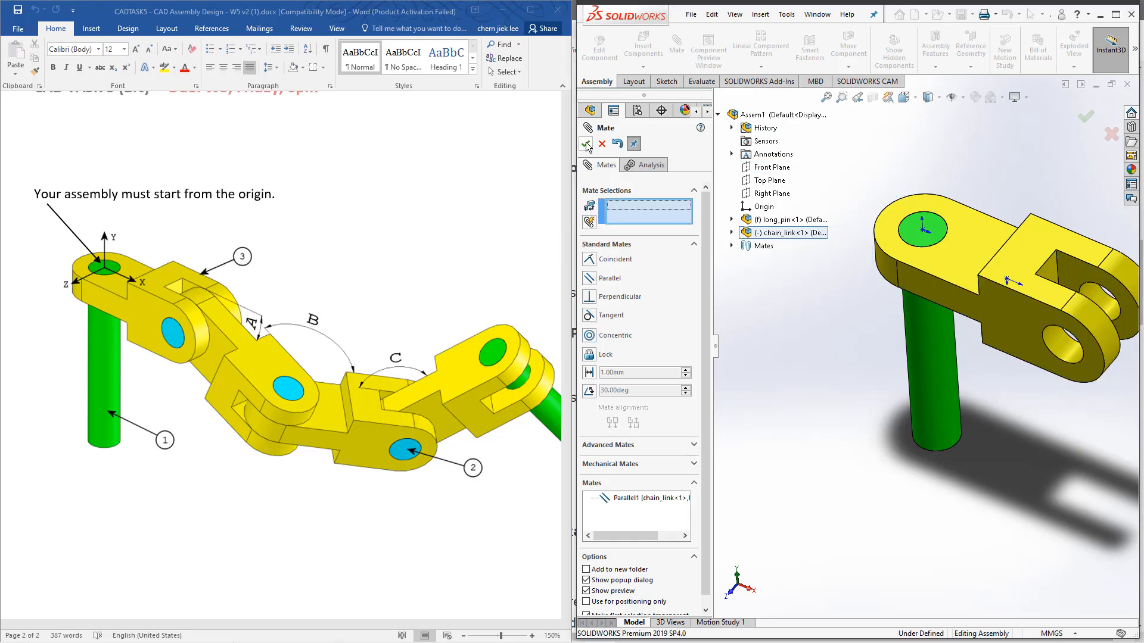
left_click(585, 143)
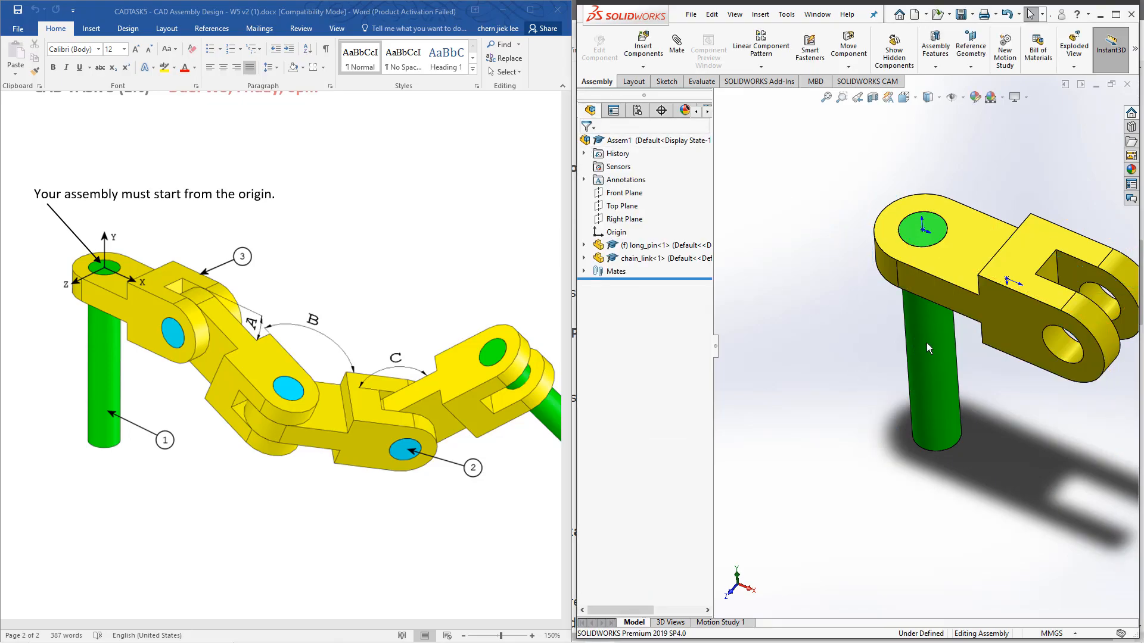
- Insert short_pin.SLDPRT from the CAD Task 5 folder on the Desktop and place it freely beside the long pin
scroll(930, 346, "up", 2)
middle_click_drag(935, 344, 949, 307)
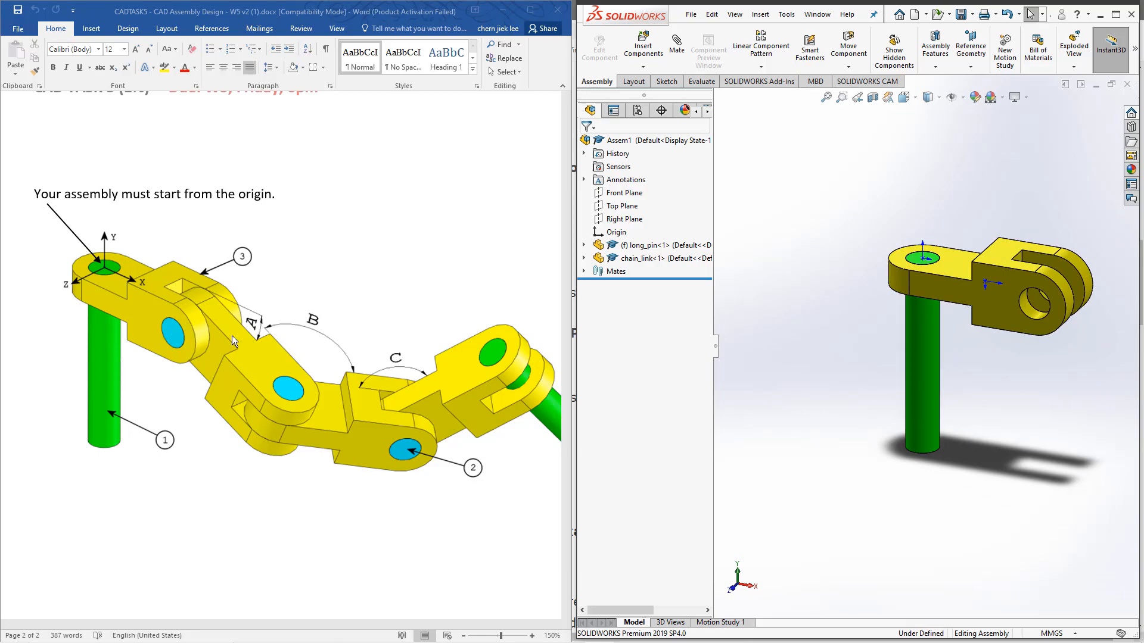
left_click(643, 66)
left_click(659, 84)
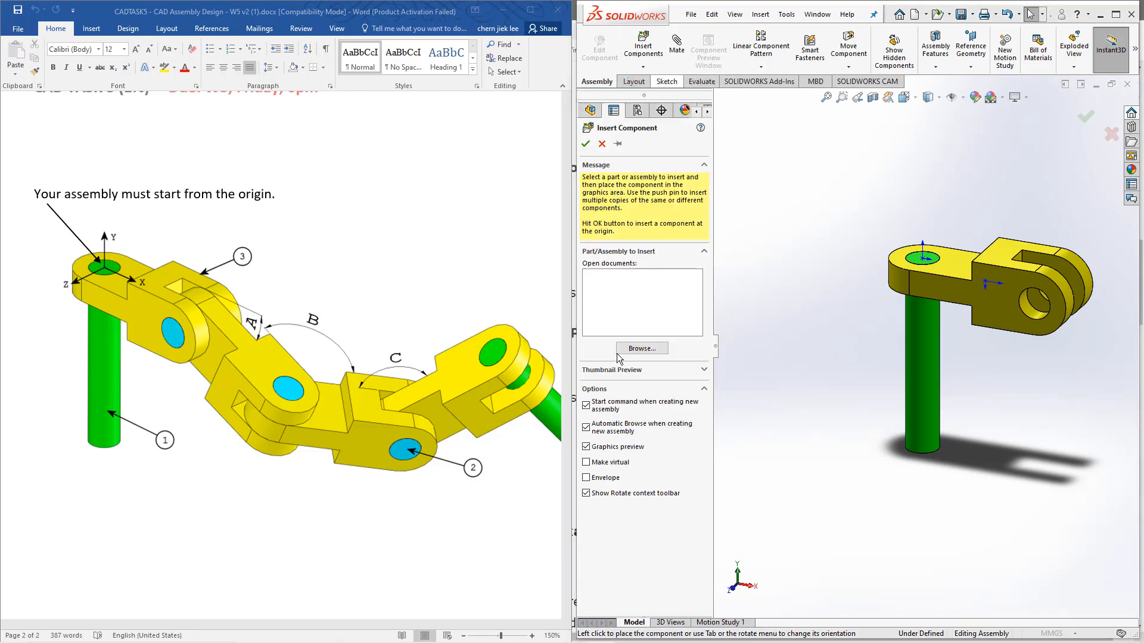
left_click(641, 348)
left_click(631, 350)
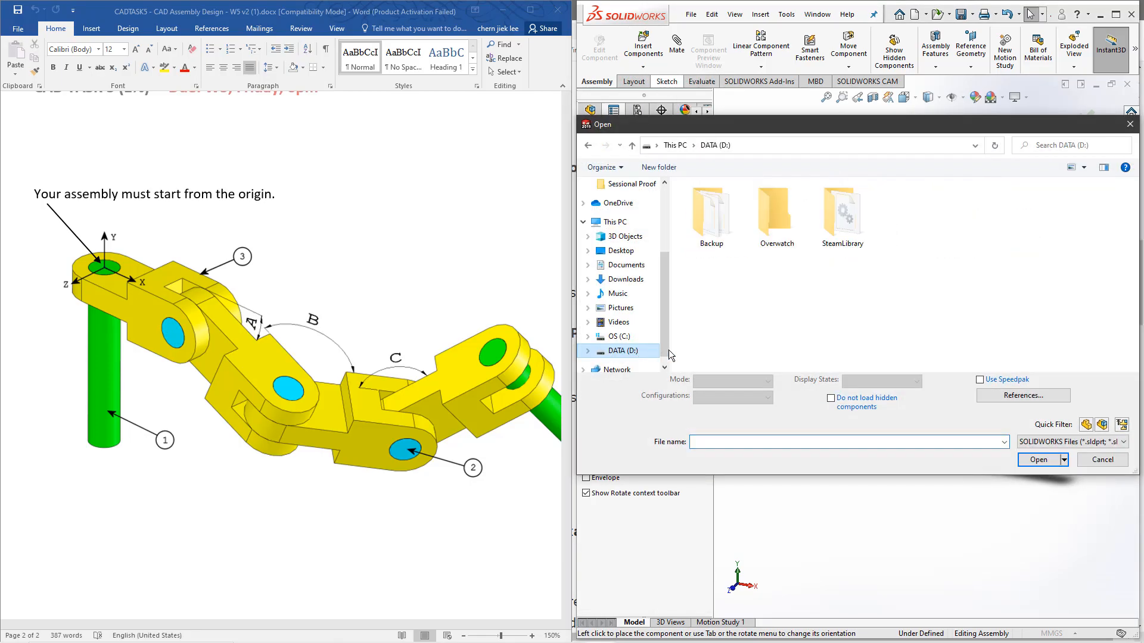
scroll(662, 272, "up", 1)
left_click(625, 269)
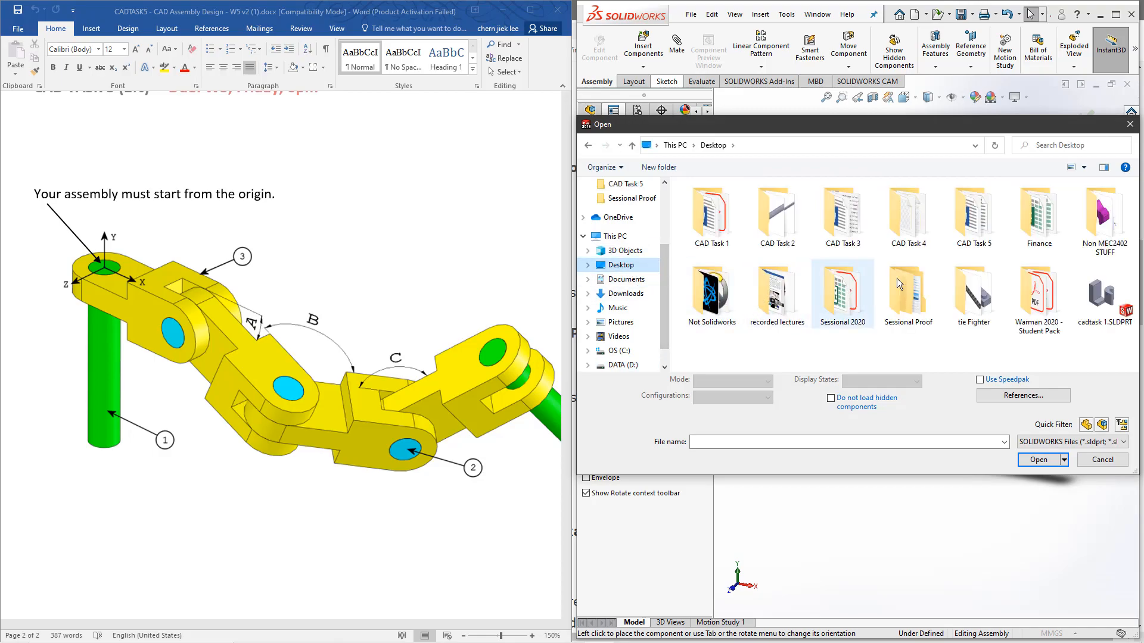
double_click(973, 214)
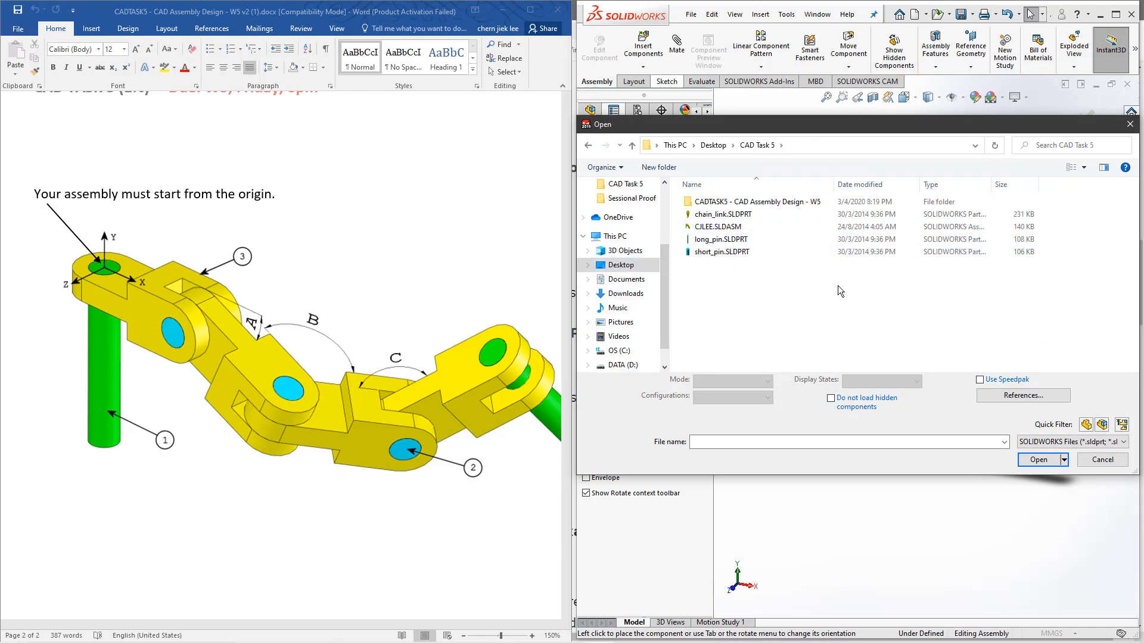
left_click(741, 250)
left_click(1037, 452)
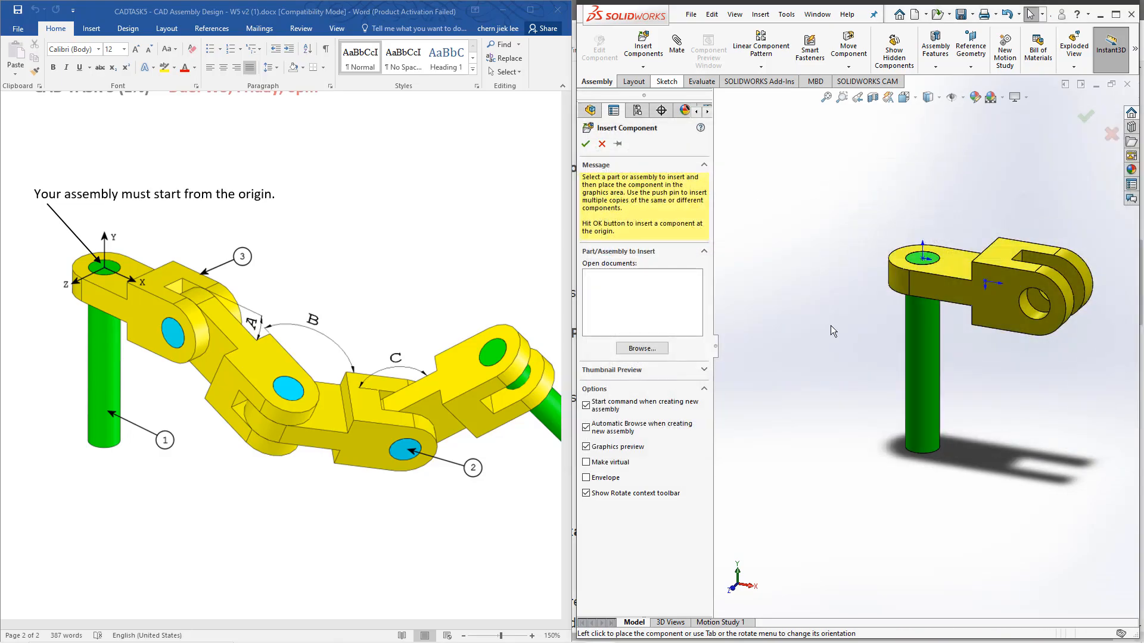
left_click(826, 280)
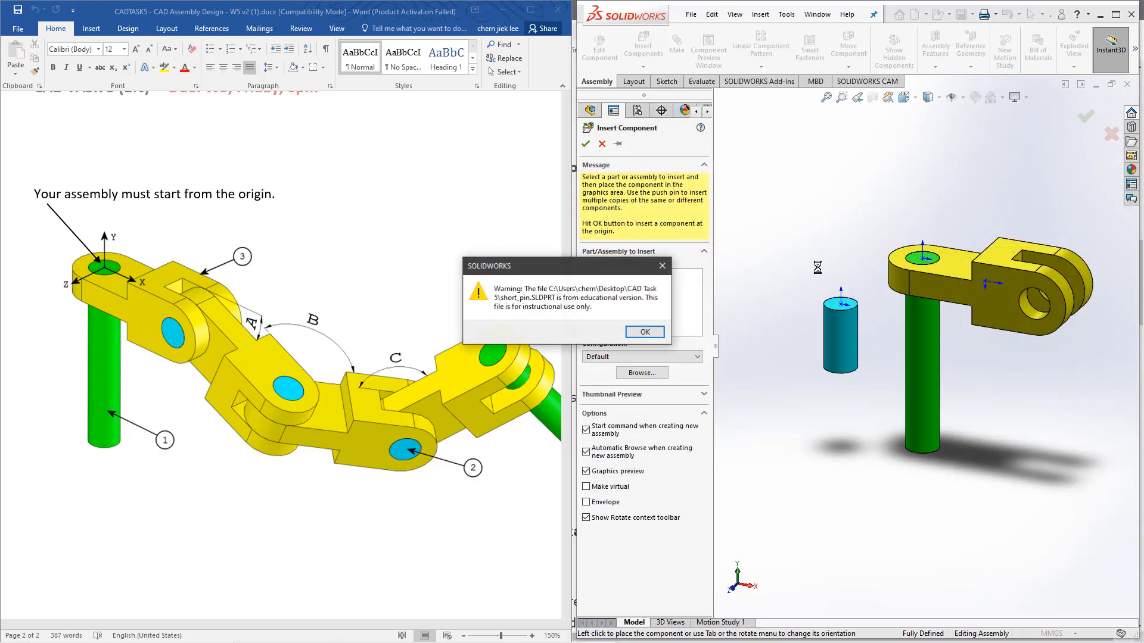
left_click(636, 332)
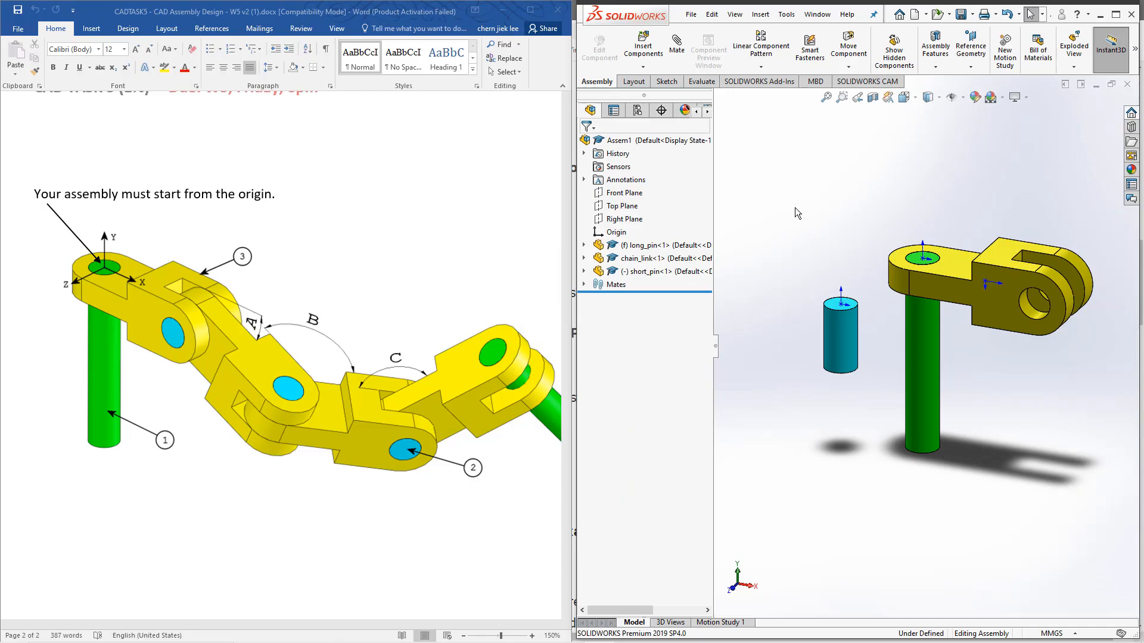
- Add a concentric mate between the short pin's cylindrical face and the hole in the chain link's forked end
left_click(841, 342)
scroll(1028, 323, "down", 4)
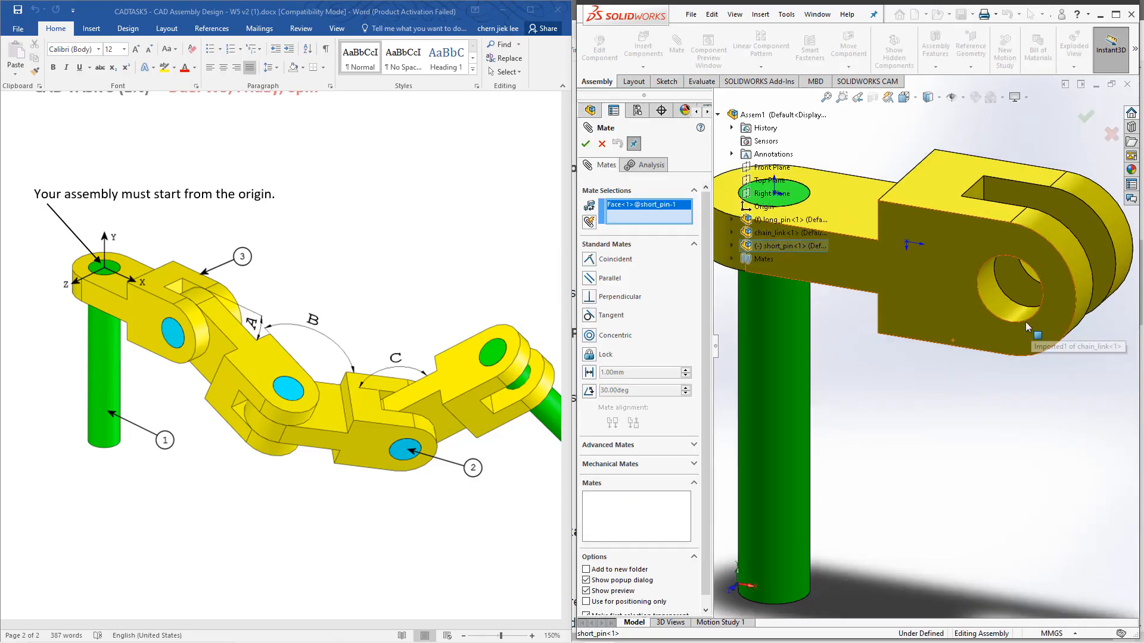
left_click(999, 296)
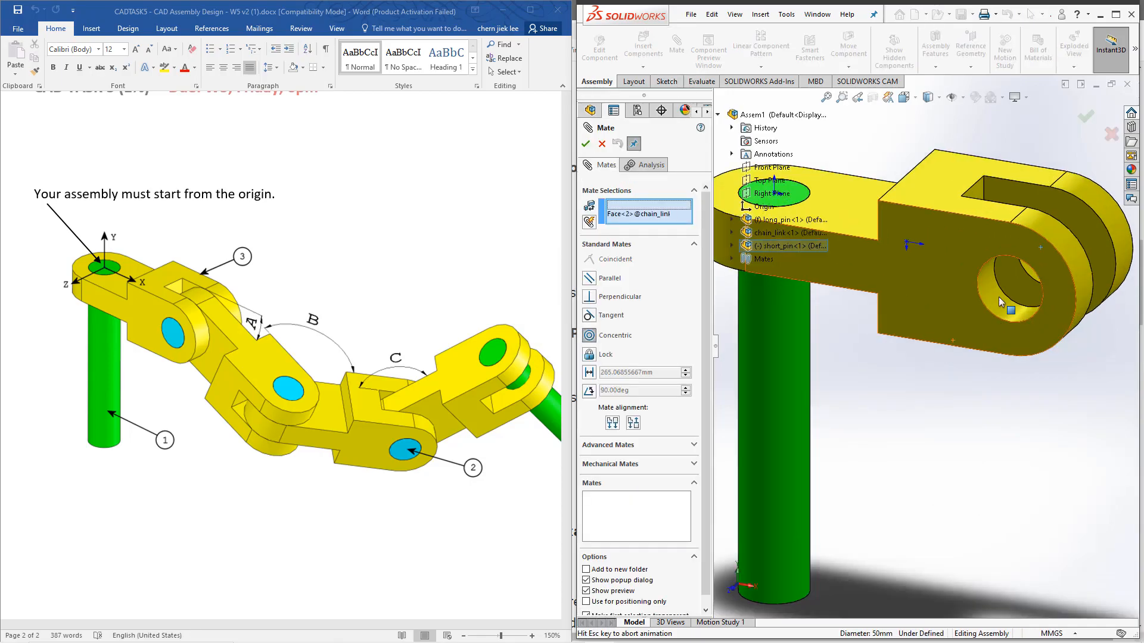
left_click(585, 143)
- Add a coincident mate between the short pin's end face and the outer side face of the chain link's fork
middle_click_drag(932, 349, 953, 344)
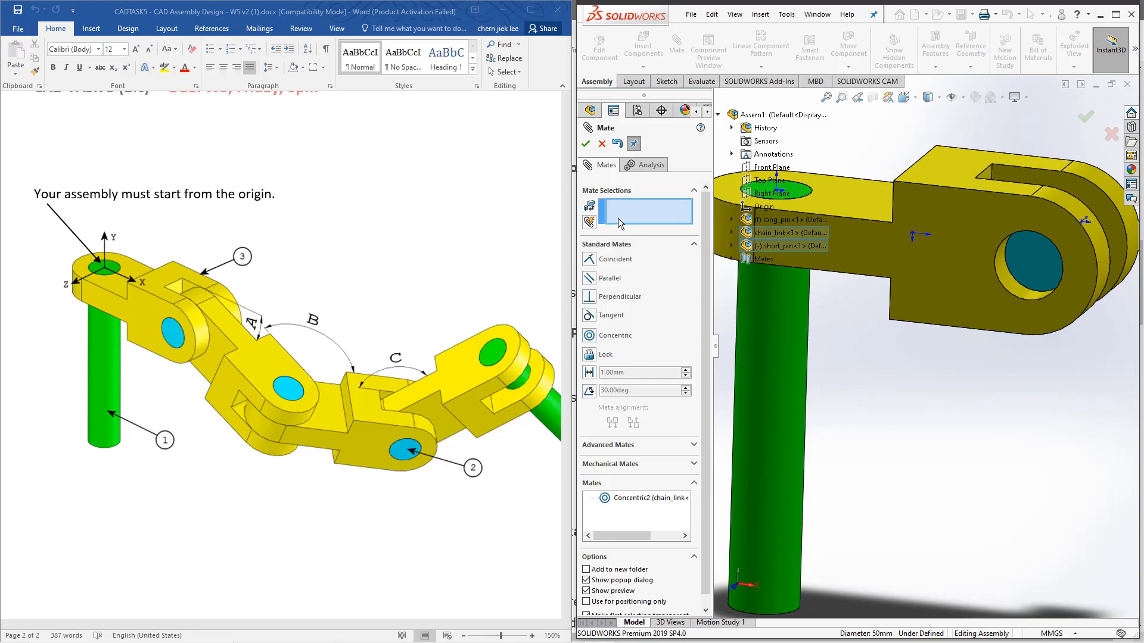
left_click(1035, 261)
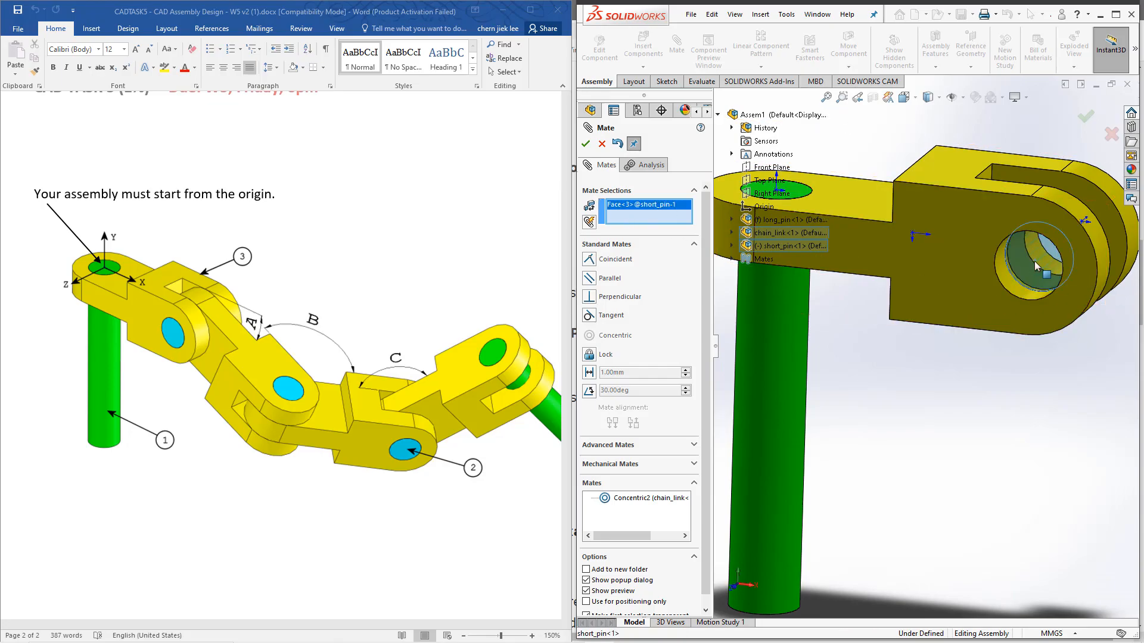
left_click(939, 274)
left_click(586, 144)
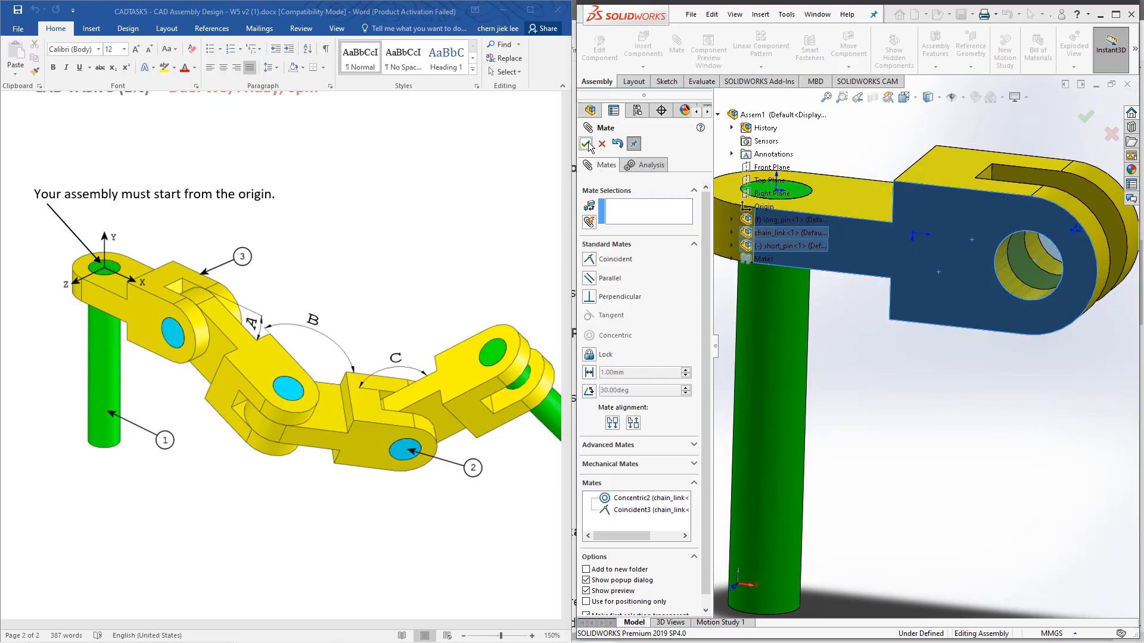
left_click(586, 145)
scroll(934, 356, "up", 4)
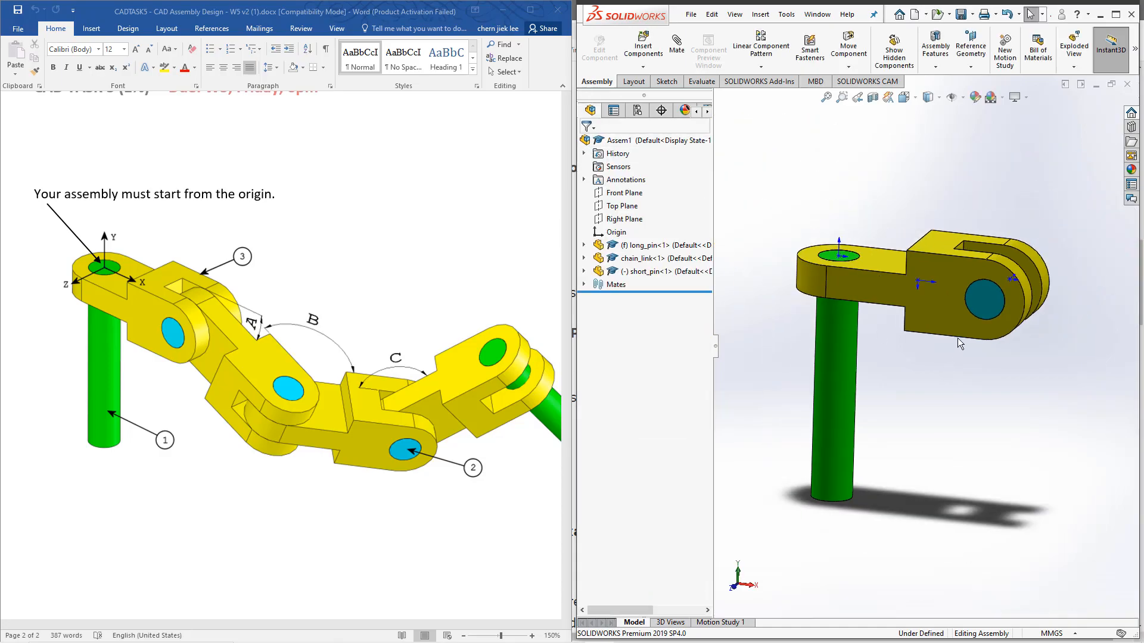
- Compare the model with the reference picture and review the A, B, C and centre-of-mass values for both assemblies in the Word document
middle_click_drag(943, 349, 953, 353)
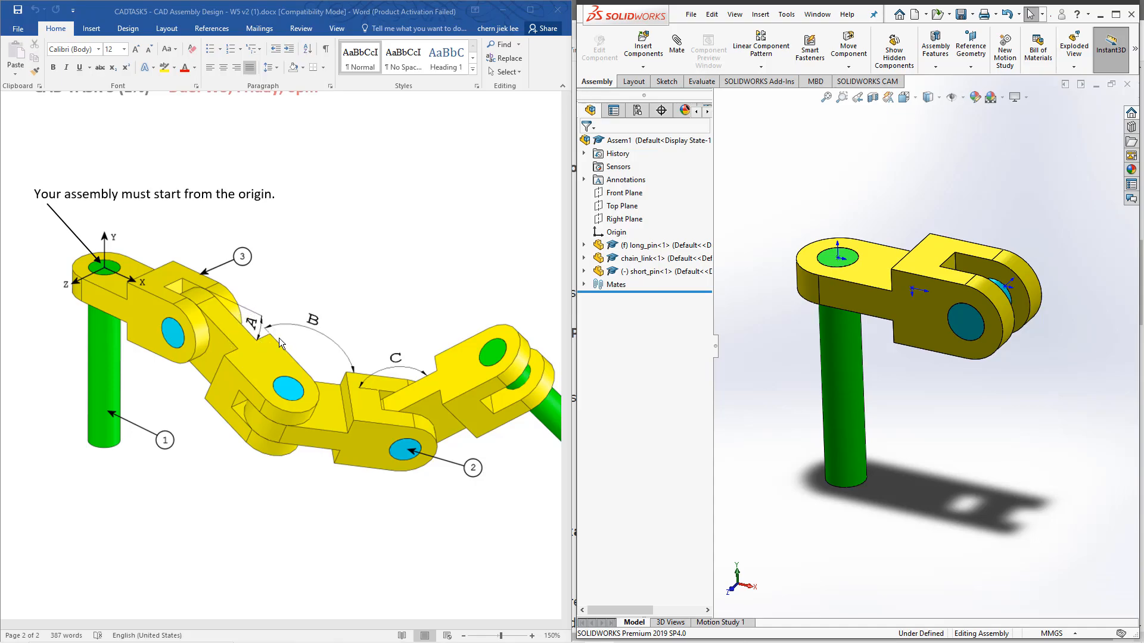
scroll(304, 379, "up", 1)
scroll(299, 374, "down", 2)
scroll(268, 370, "up", 2)
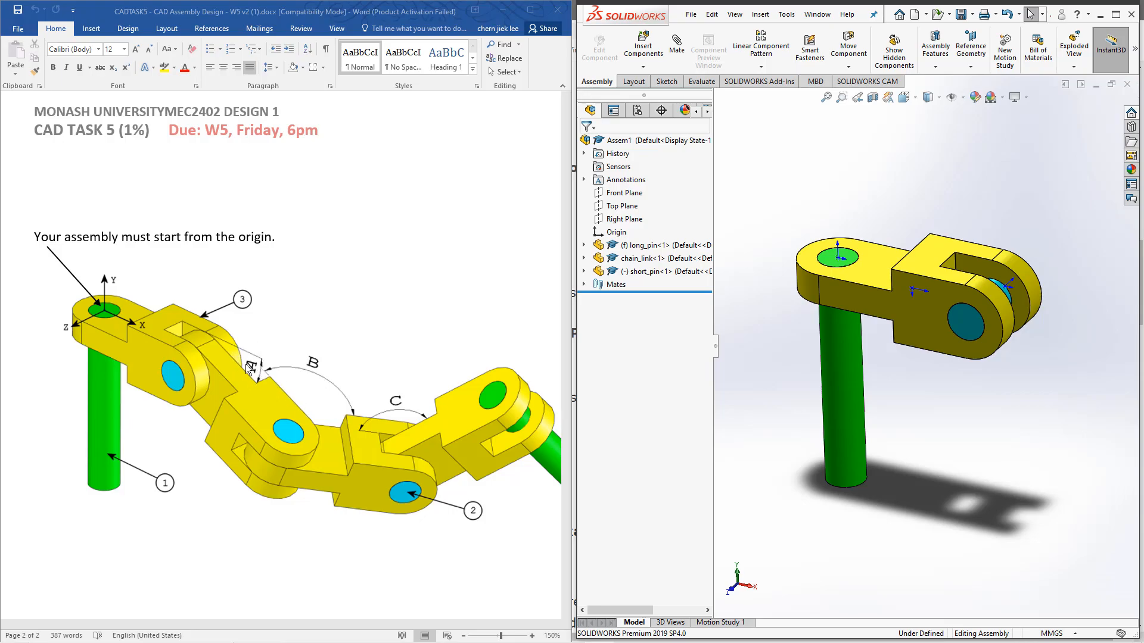
scroll(396, 411, "up", 10)
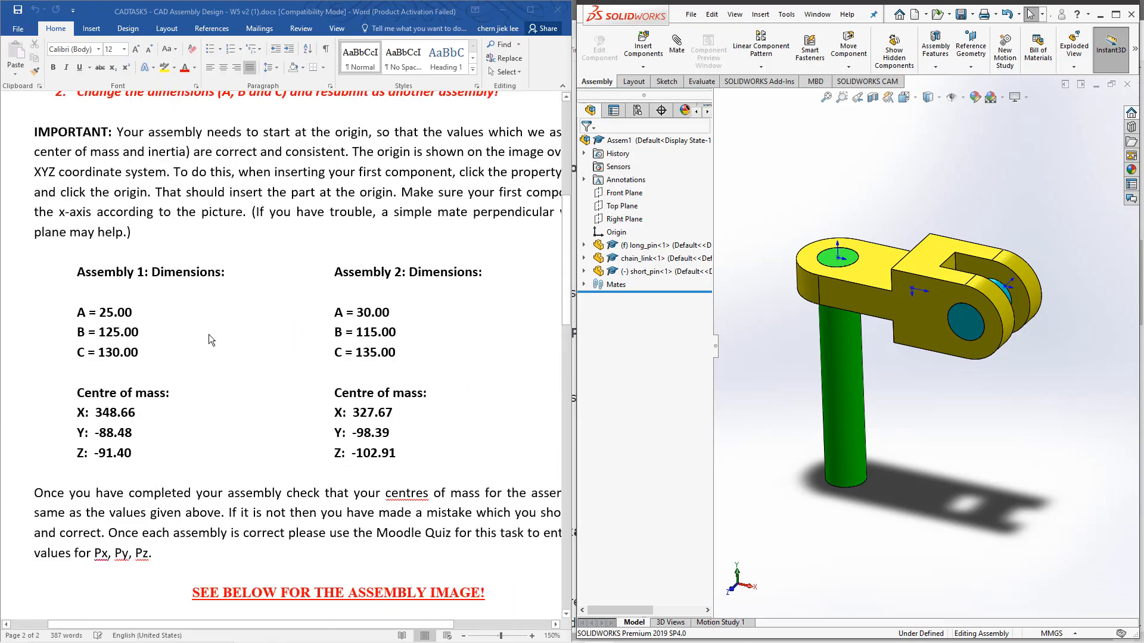
left_click(115, 312)
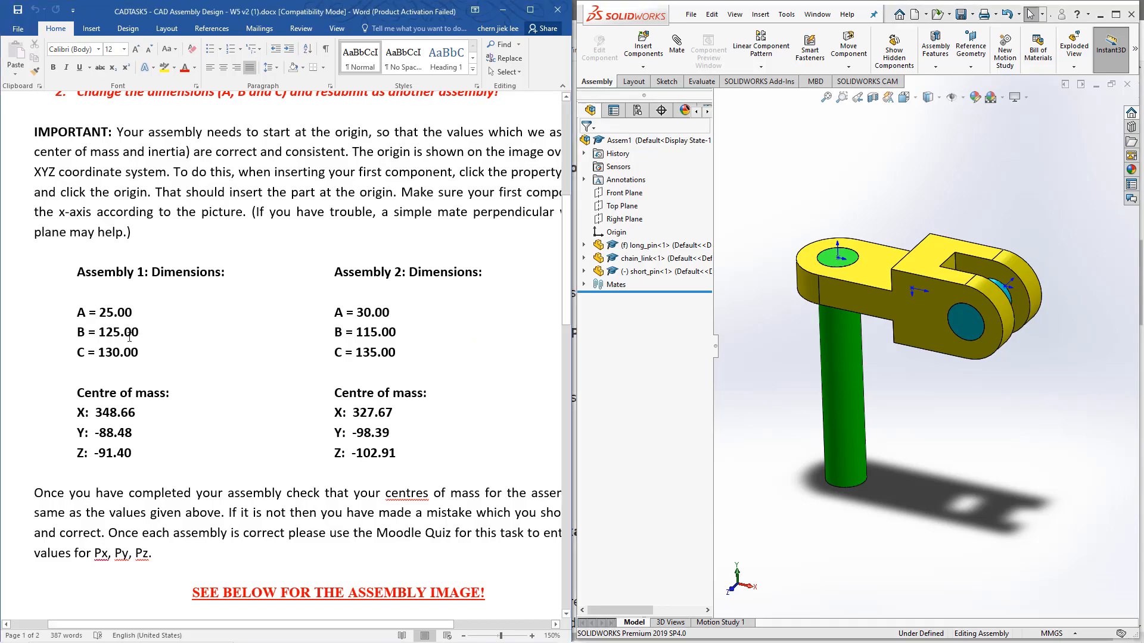
scroll(315, 366, "down", 11)
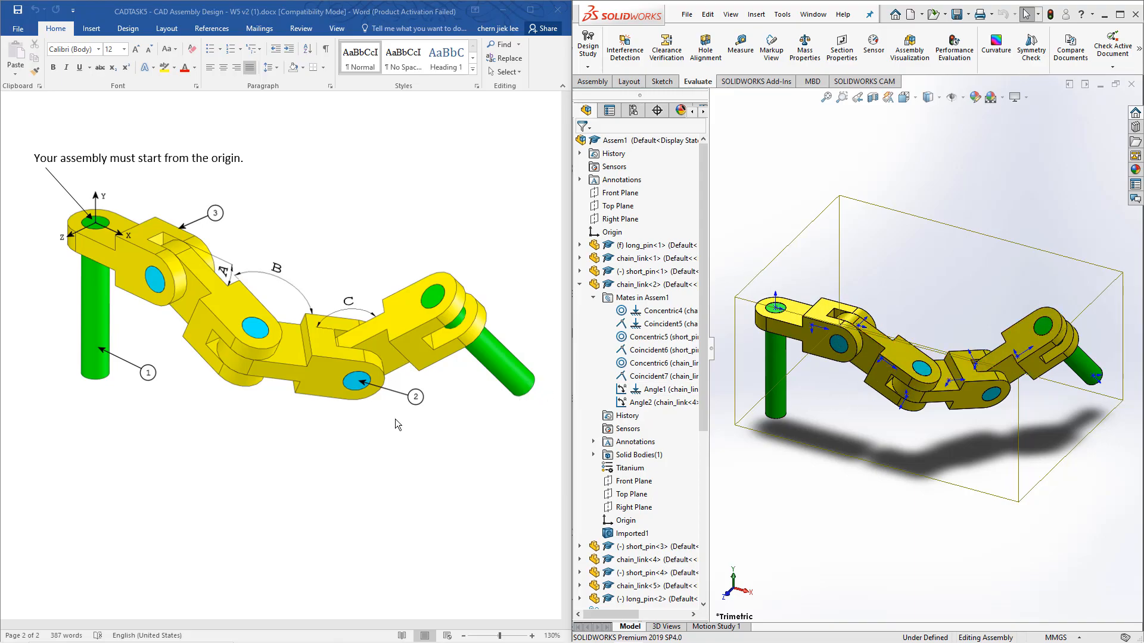
scroll(392, 419, "up", 14)
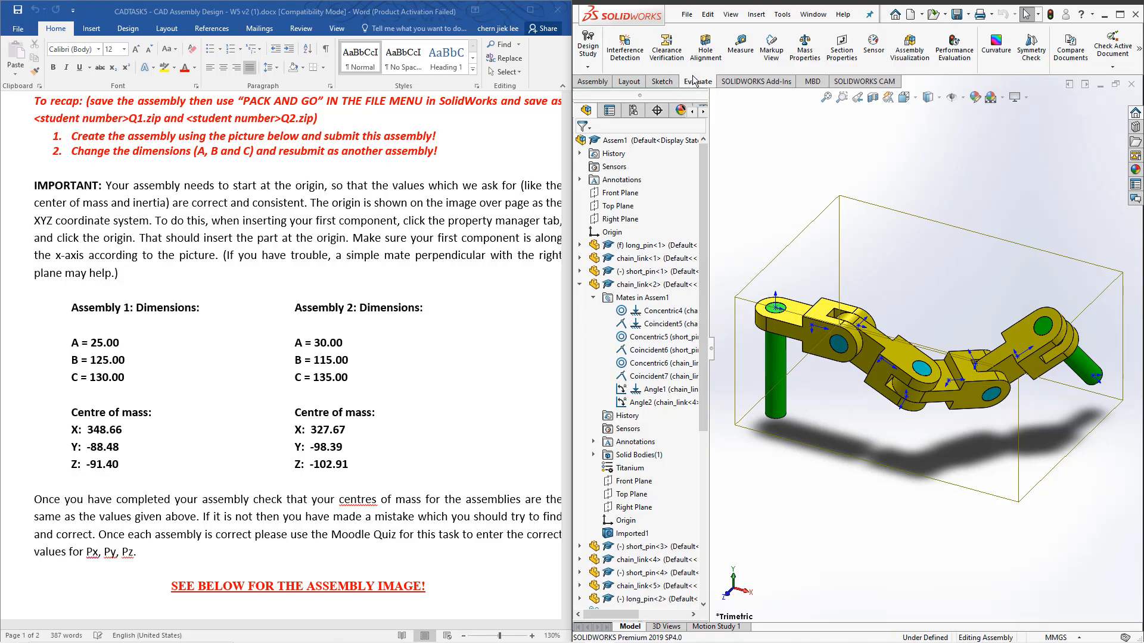
- Calculate the assembly's mass properties and compare its centre of mass X, Y and Z with the Assembly 1 values in the Word document
left_click(806, 52)
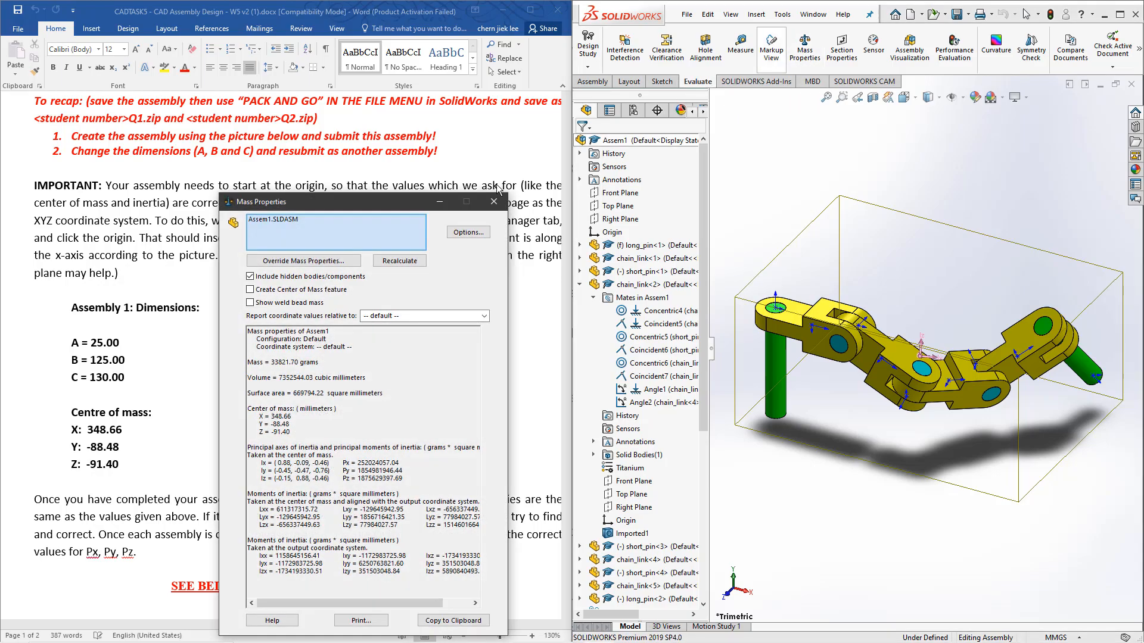
left_click_drag(414, 200, 635, 51)
mouse_move(510, 278)
left_mouse_down()
mouse_move(466, 281)
mouse_move(476, 269)
mouse_move(495, 281)
left_mouse_up()
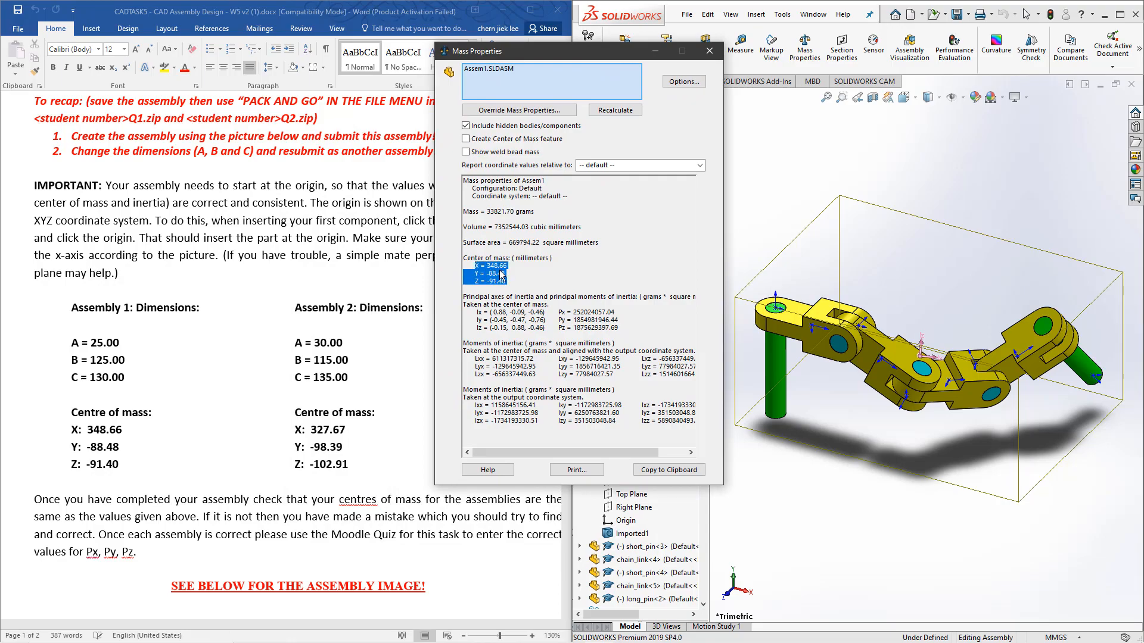
left_click_drag(512, 281, 484, 266)
left_click(507, 272)
left_click(486, 274)
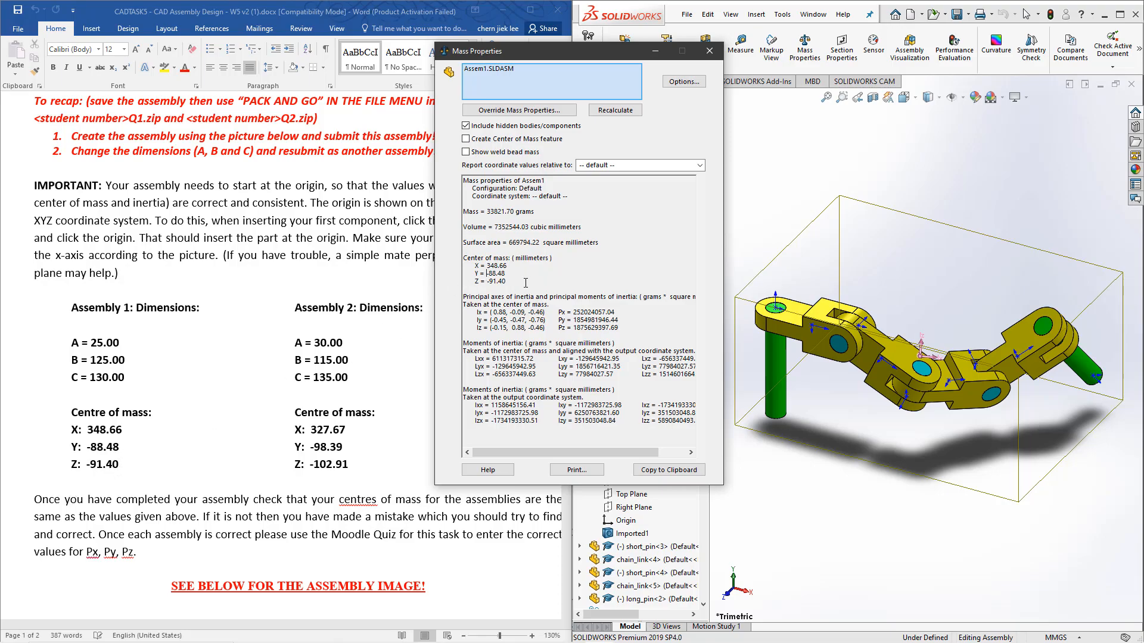
left_click_drag(513, 282, 500, 259)
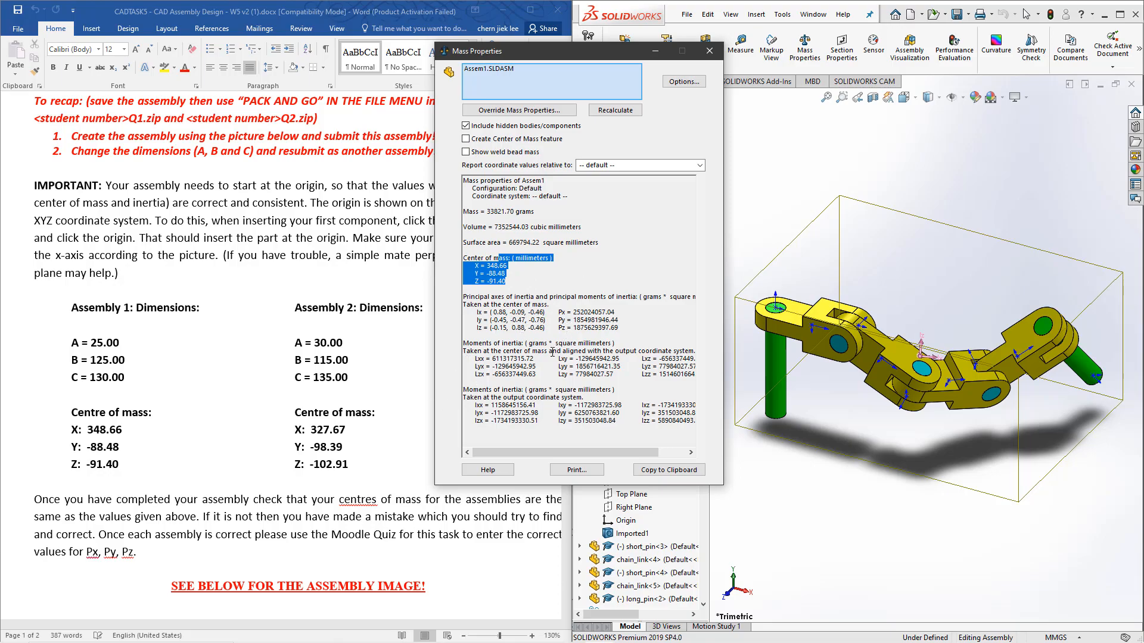
scroll(290, 493, "down", 1)
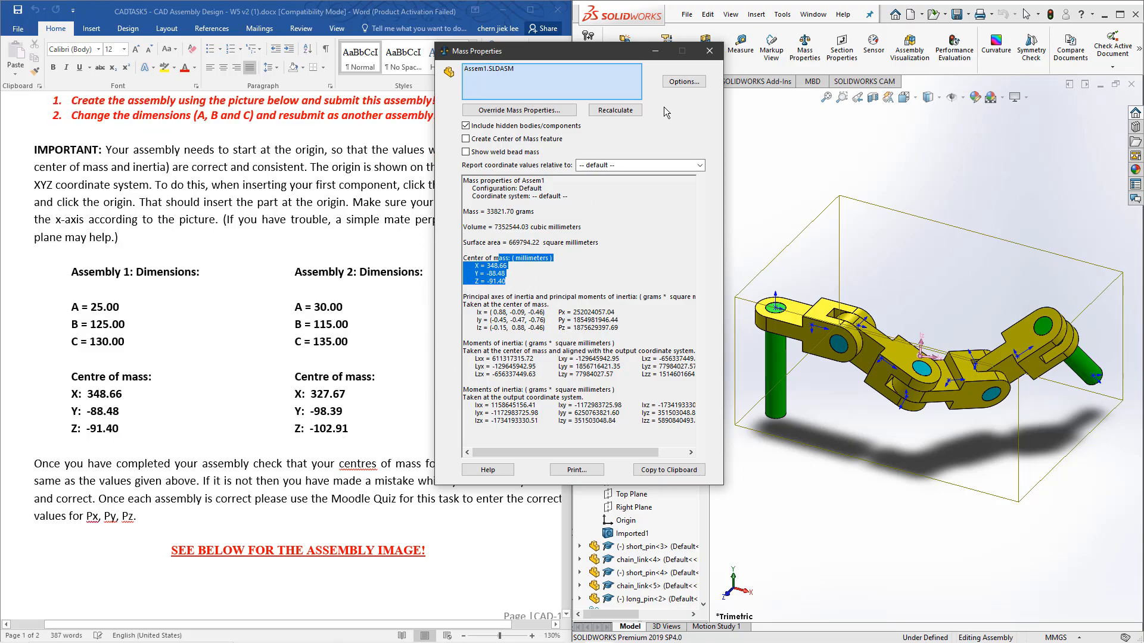
left_click_drag(620, 53, 804, 37)
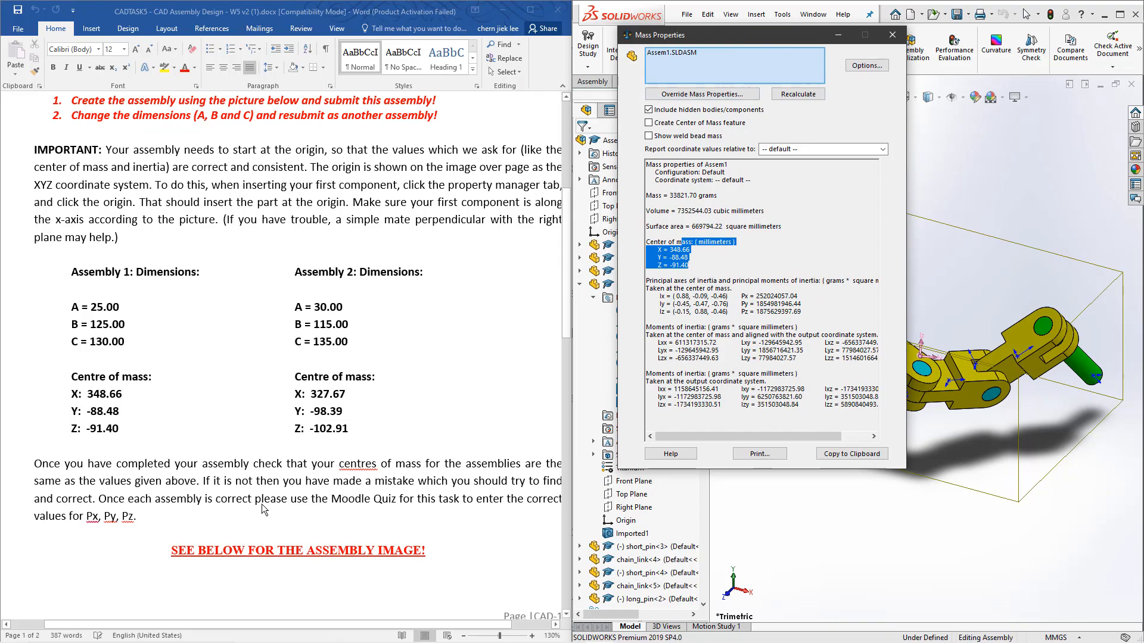
- Read the Moodle Quiz instruction in the Word document and examine the Px, Py and Pz principal moments in the mass properties
left_click(238, 482)
scroll(268, 470, "down", 1, "ctrl")
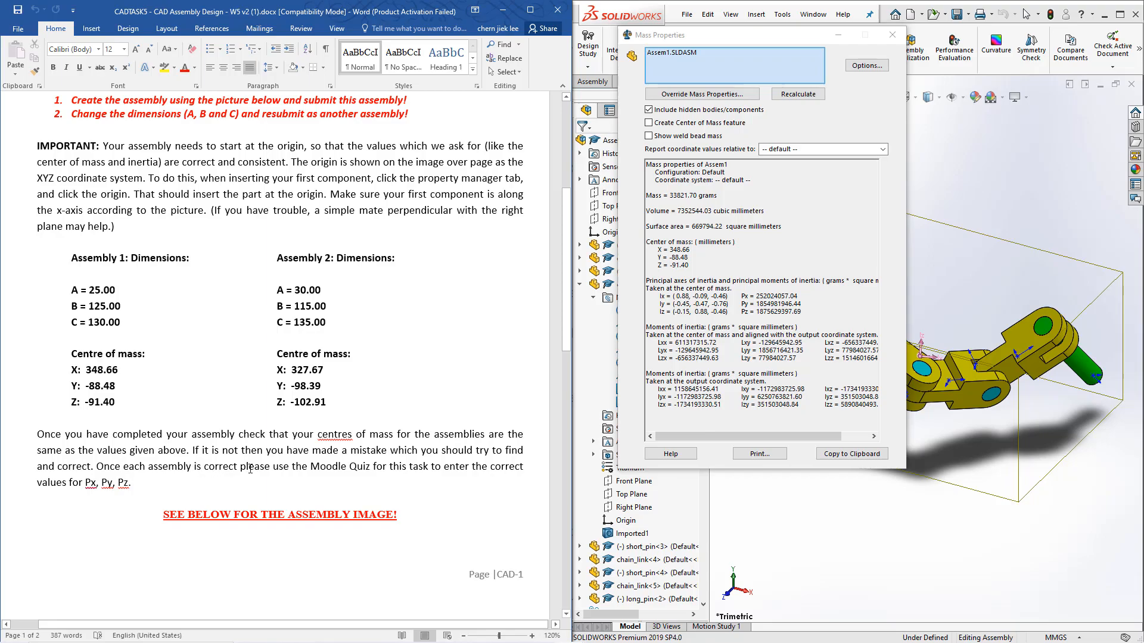
left_click_drag(311, 468, 373, 468)
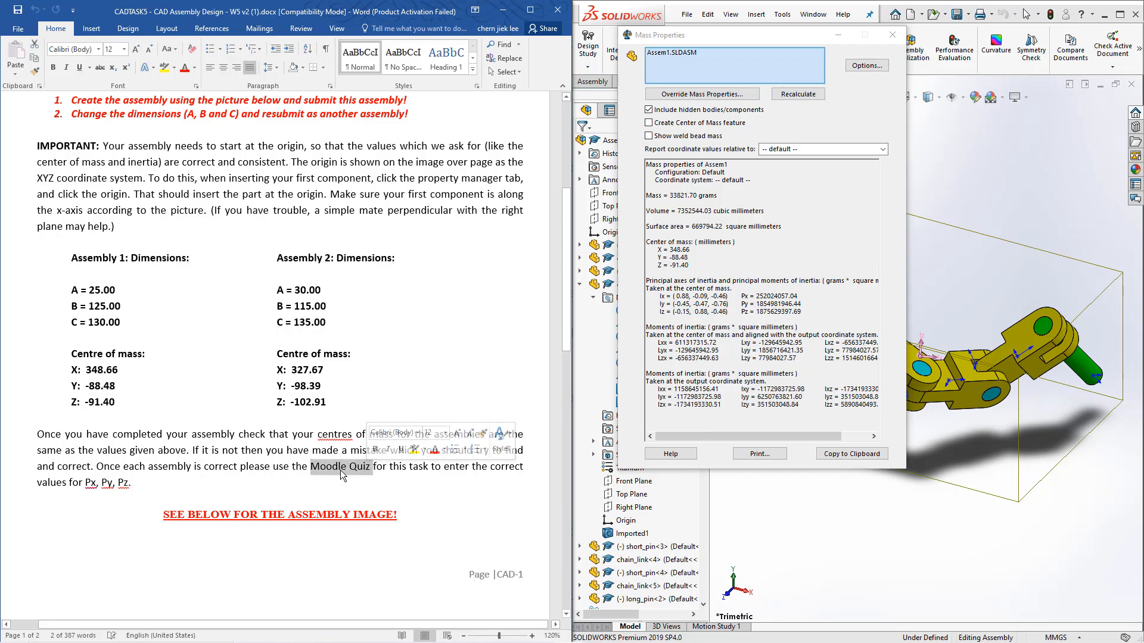
left_click(343, 471)
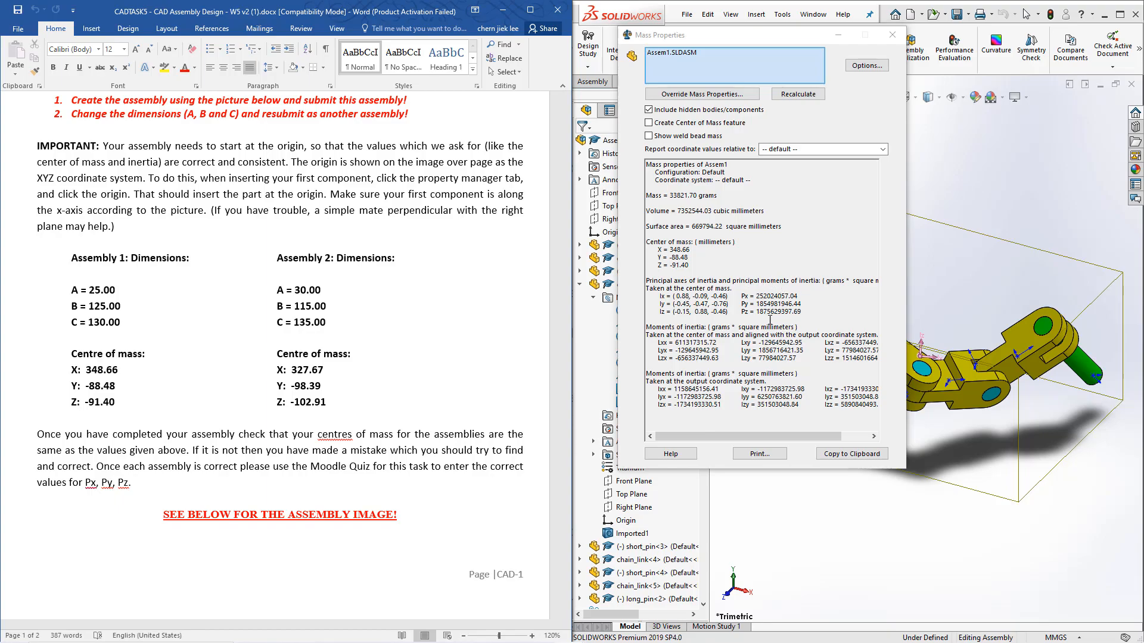
left_click(686, 288)
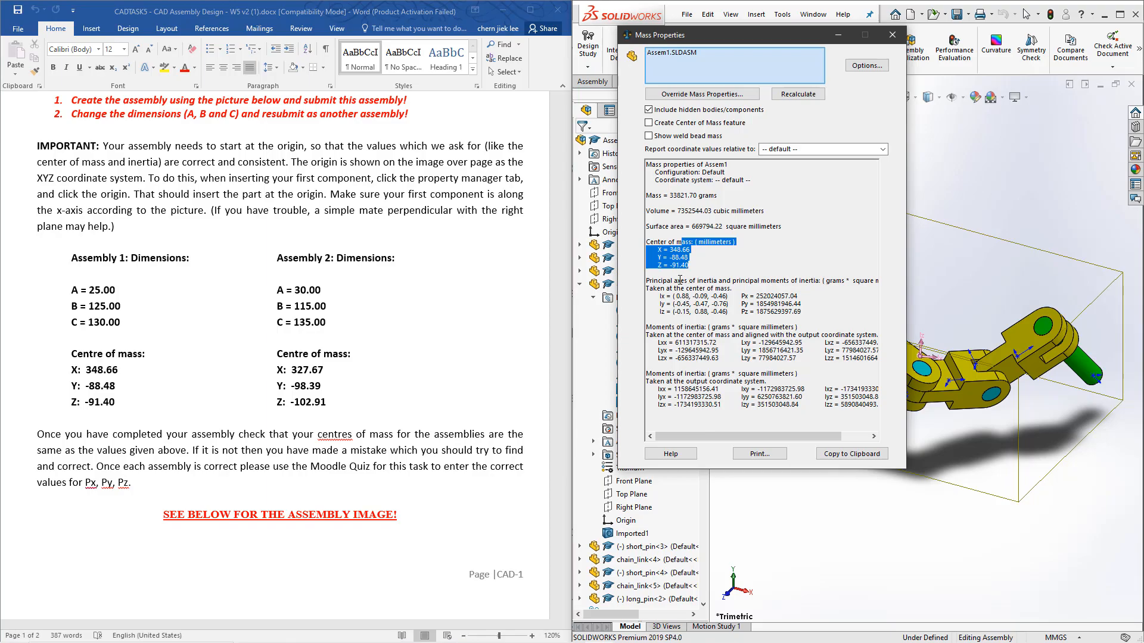
left_click_drag(809, 299, 759, 296)
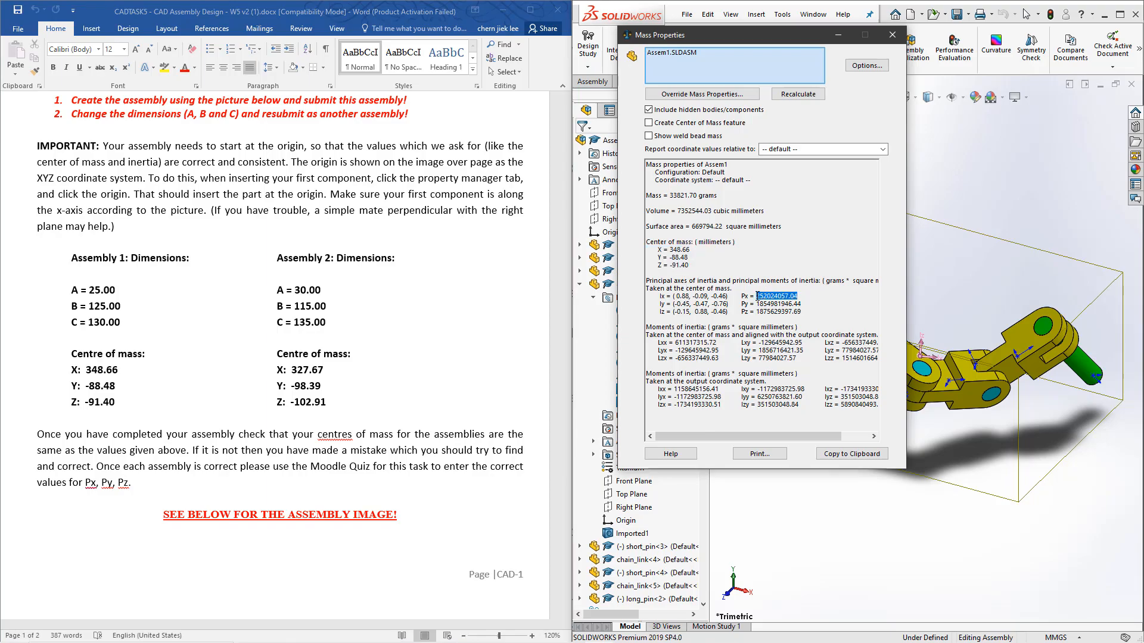
left_click(786, 313)
left_click_drag(790, 310, 757, 312)
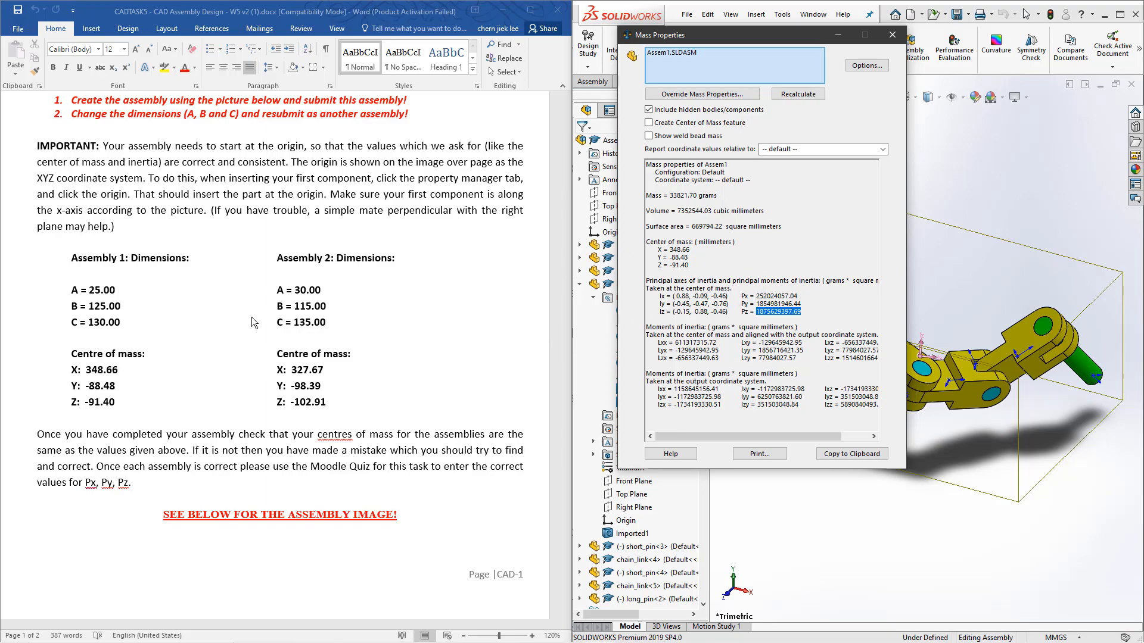
left_click(892, 34)
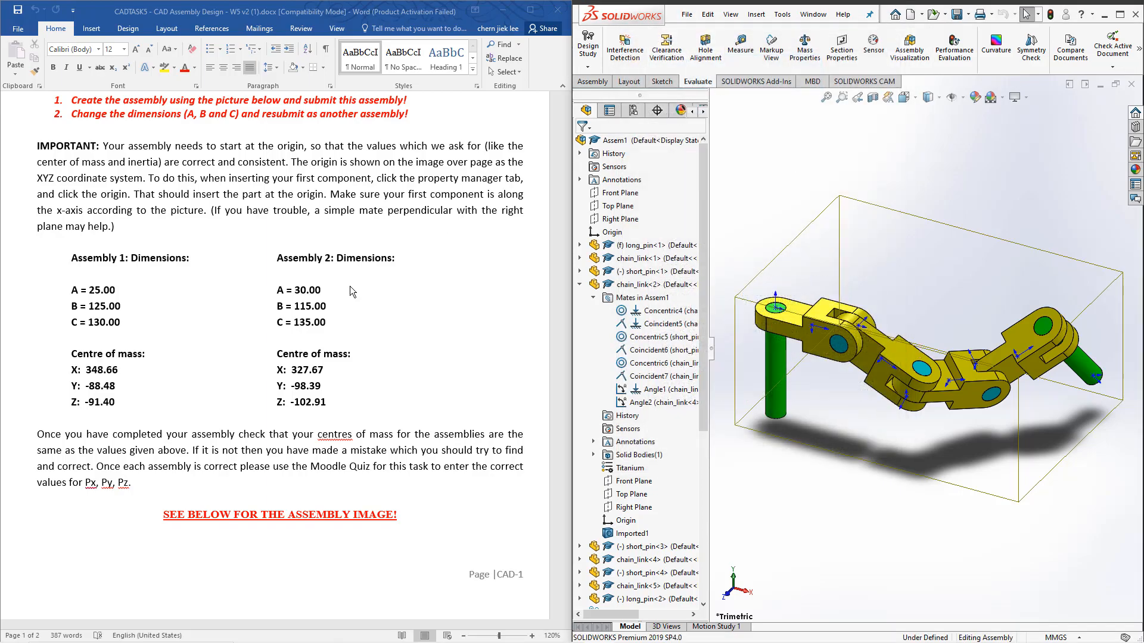
- Save the assembly in the CAD Task 5 folder, named with the student number followed by Q1, accepting conversion of the older part files
scroll(187, 255, "up", 5)
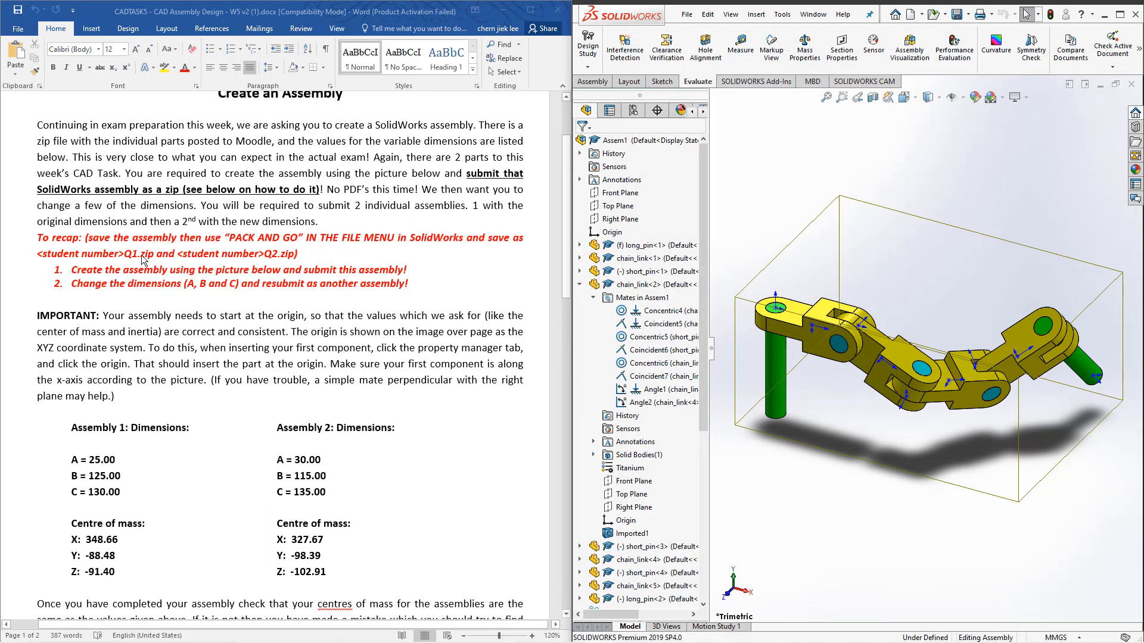
left_click(686, 18)
left_click(710, 159)
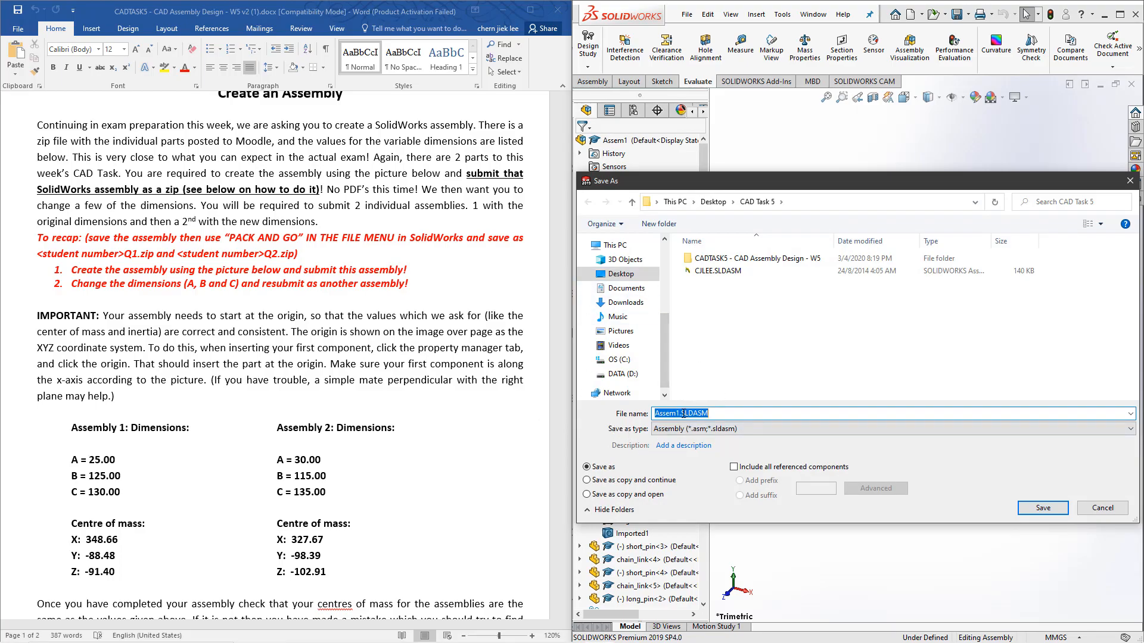
type("21655")
left_click(1043, 507)
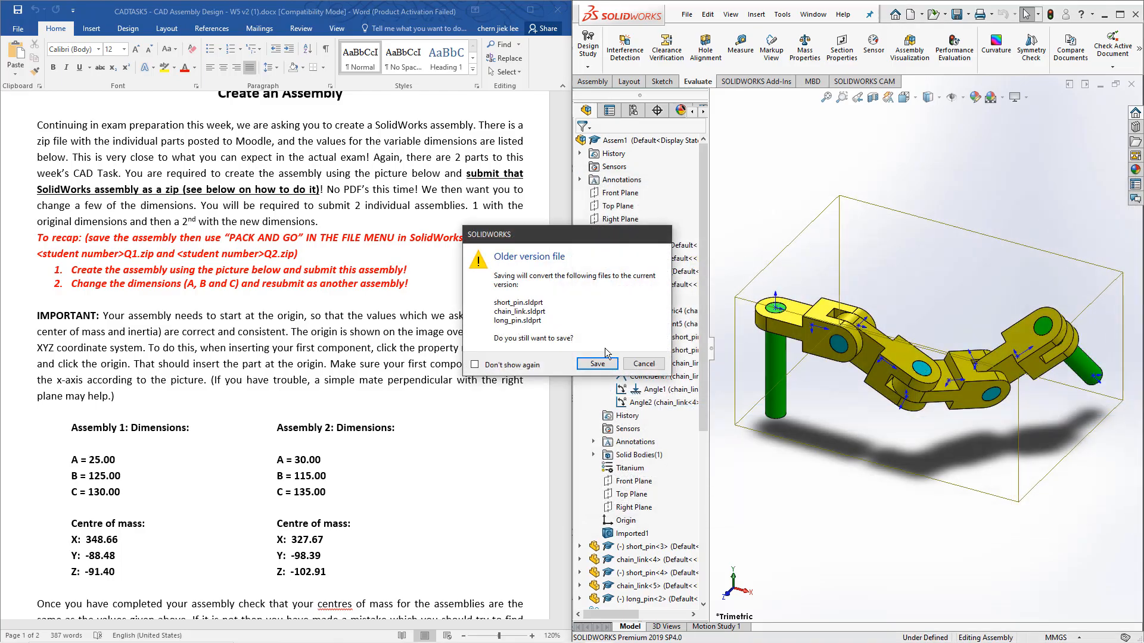
left_click(598, 361)
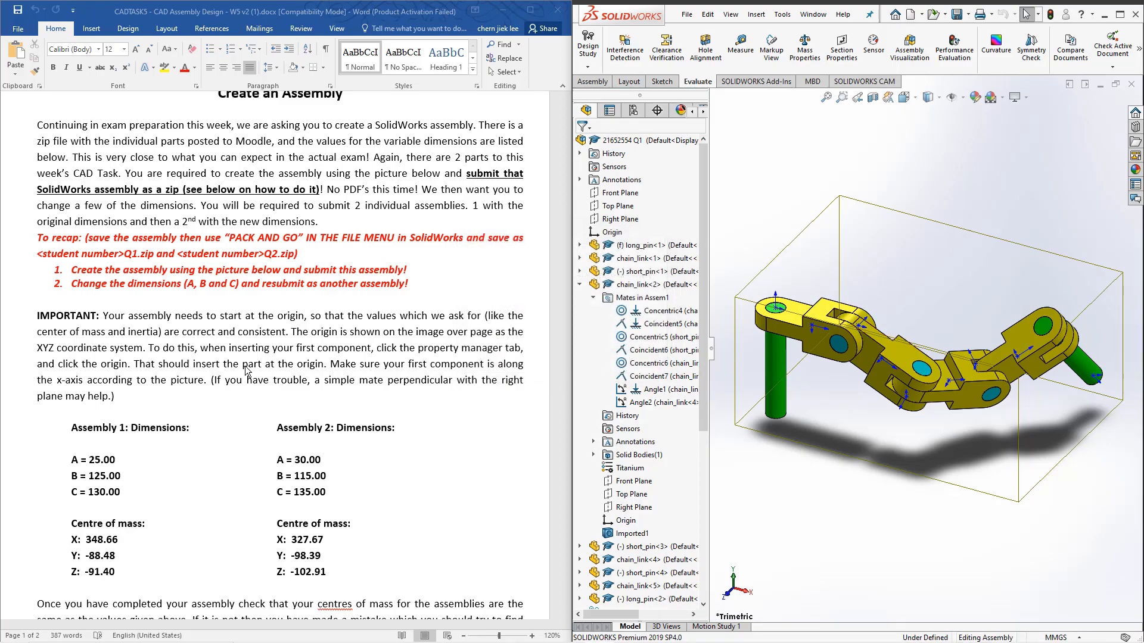
- Pack and Go the assembly and its parts into a CAD Task 5 subfolder named with the student number followed by q1
left_click(690, 19)
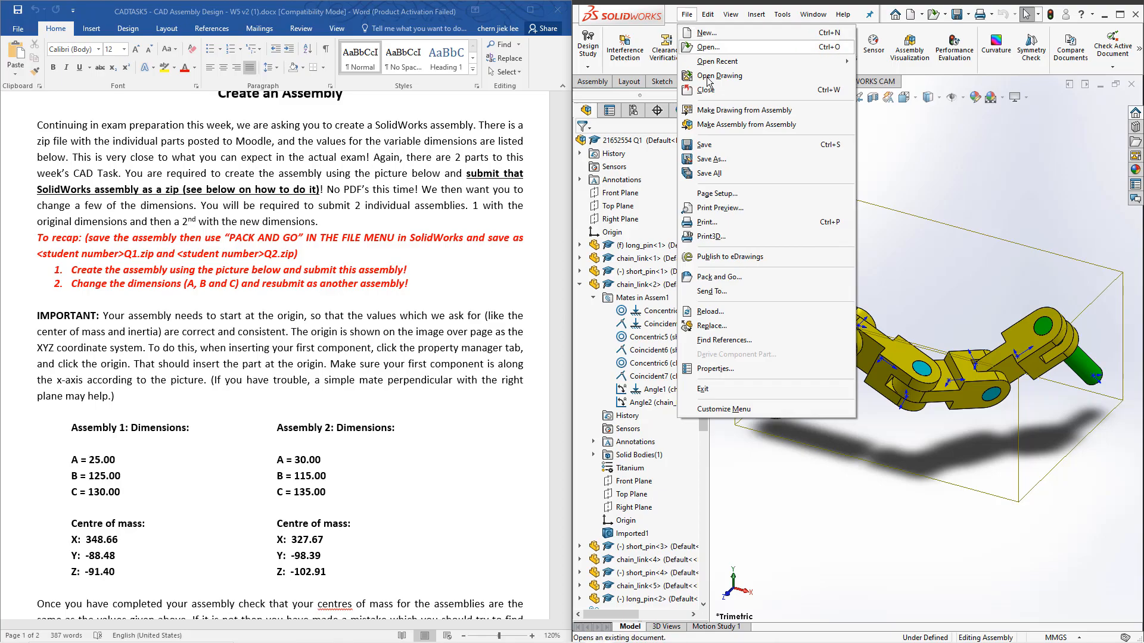
left_click(726, 278)
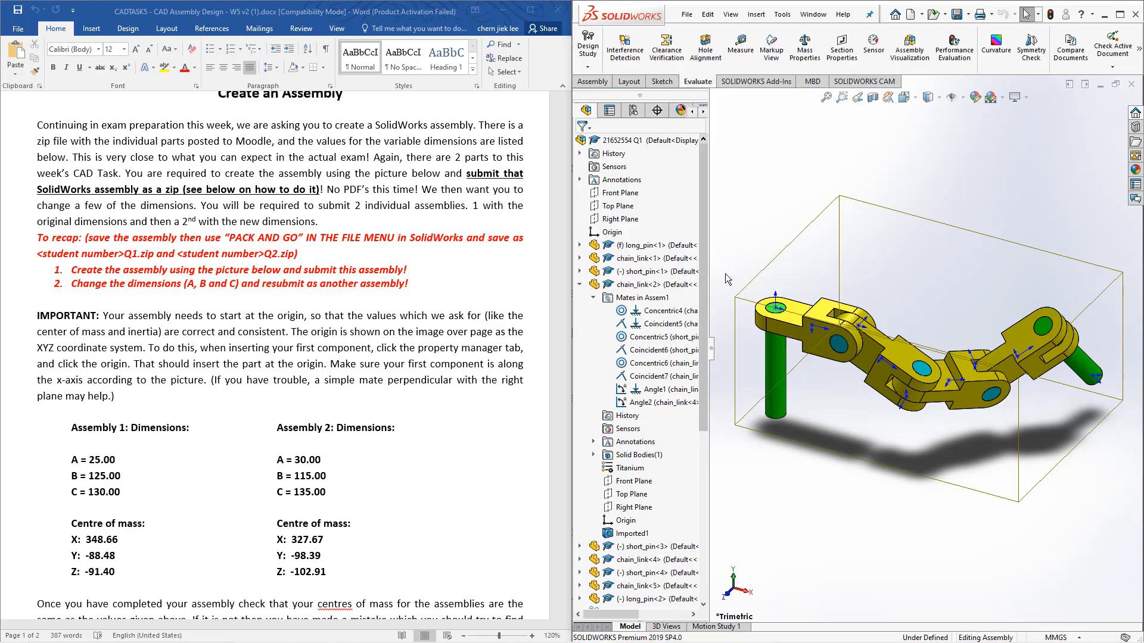
left_click_drag(533, 136, 733, 63)
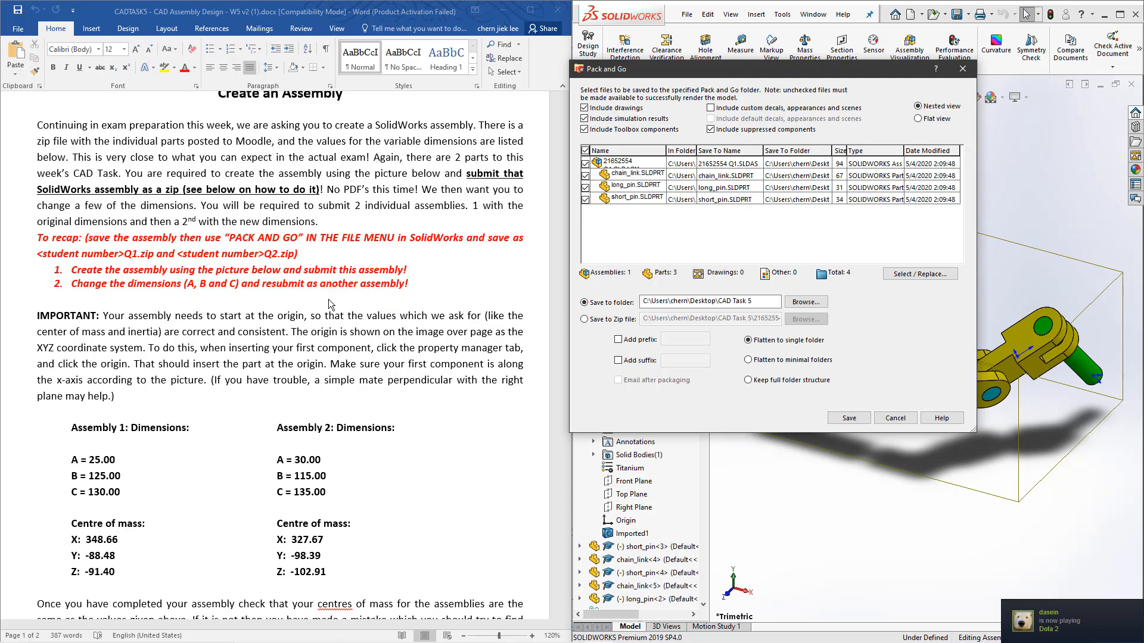
double_click(666, 299)
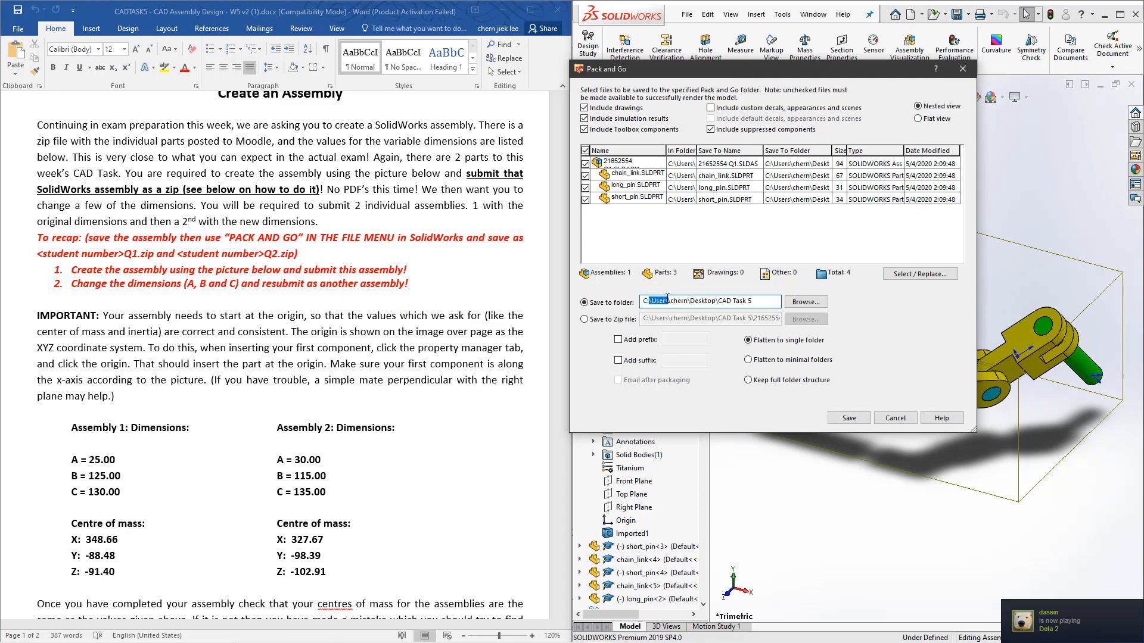
left_click(754, 302)
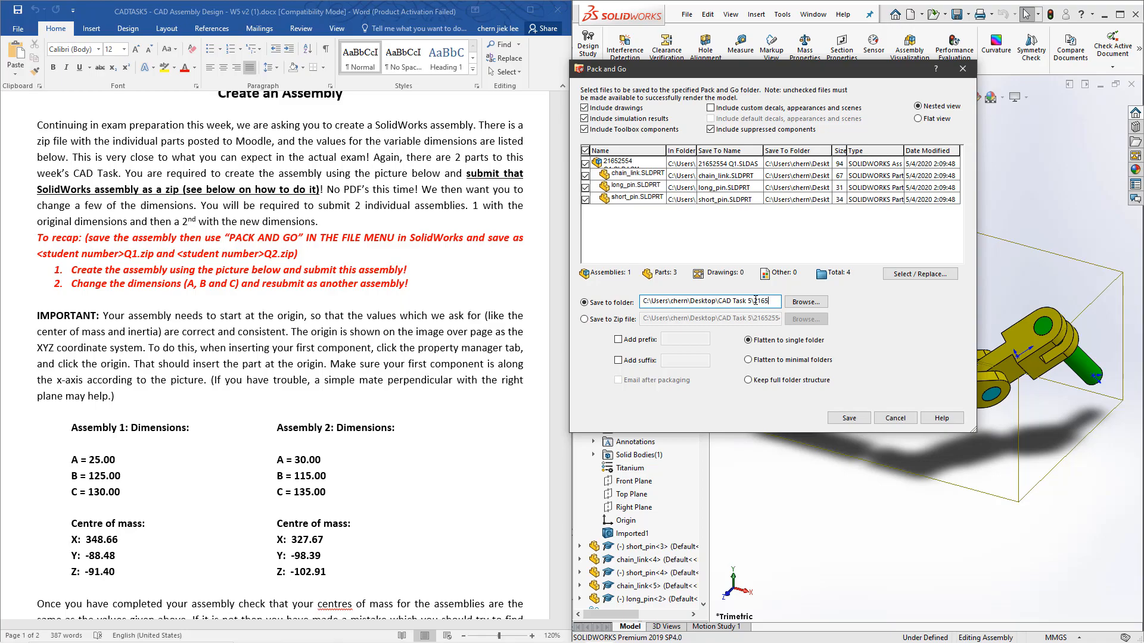
type("54 q1")
left_click(849, 418)
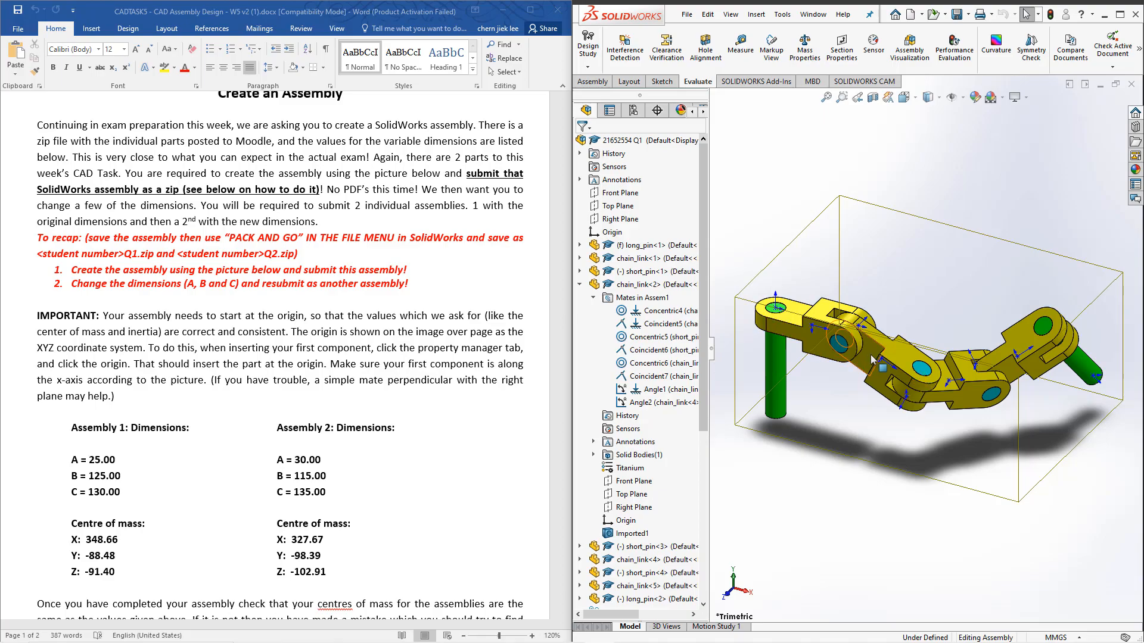
- Set the Angle1 mate between the first and second chain links to 30 degrees, the A value of Assembly 2
scroll(870, 358, "down", 1)
scroll(869, 358, "up", 1)
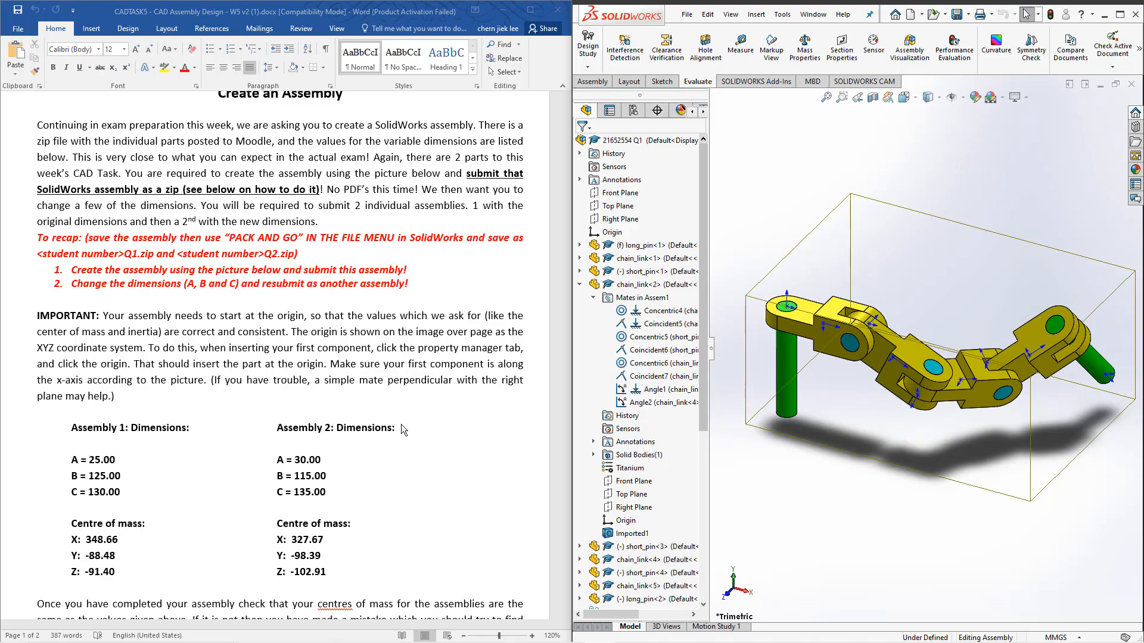
scroll(305, 415, "down", 2)
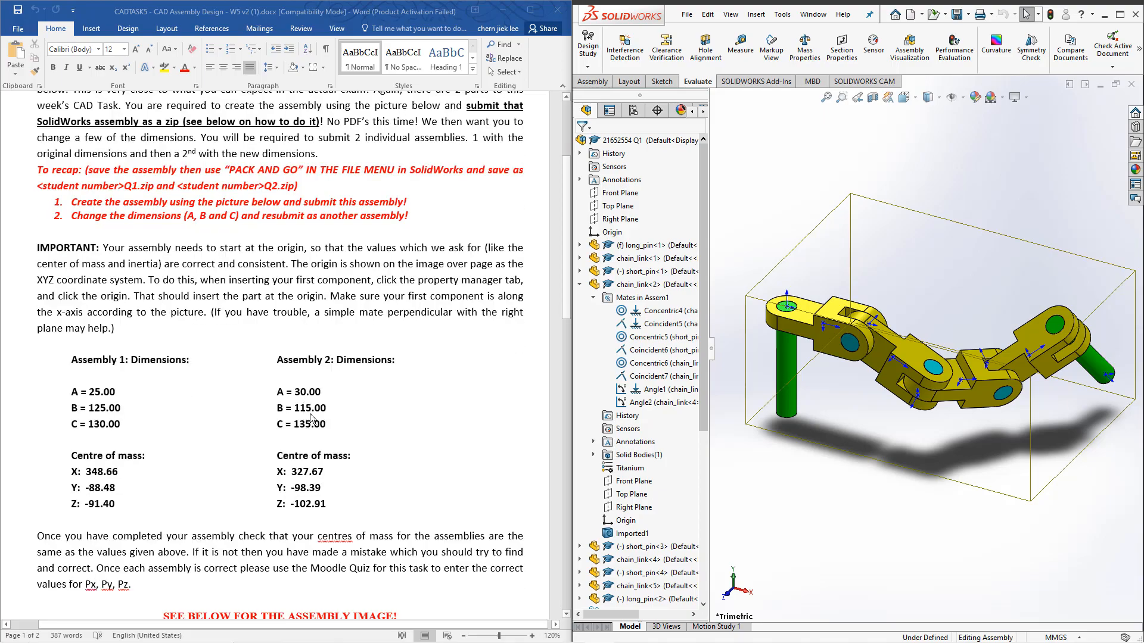
scroll(656, 477, "down", 7)
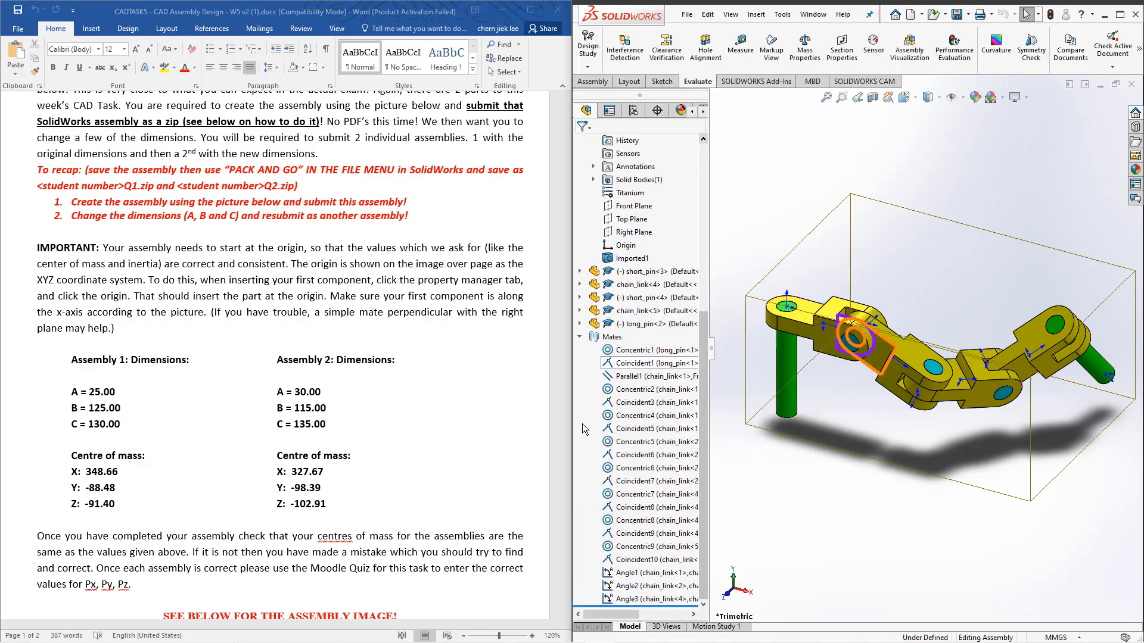
left_click(579, 337)
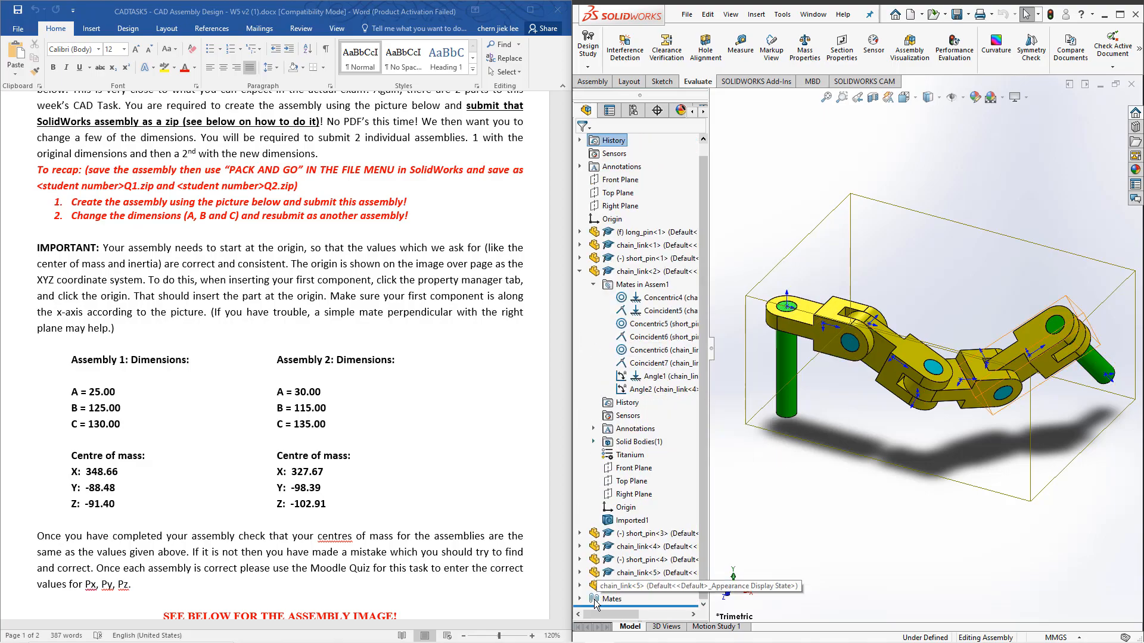
left_click(579, 600)
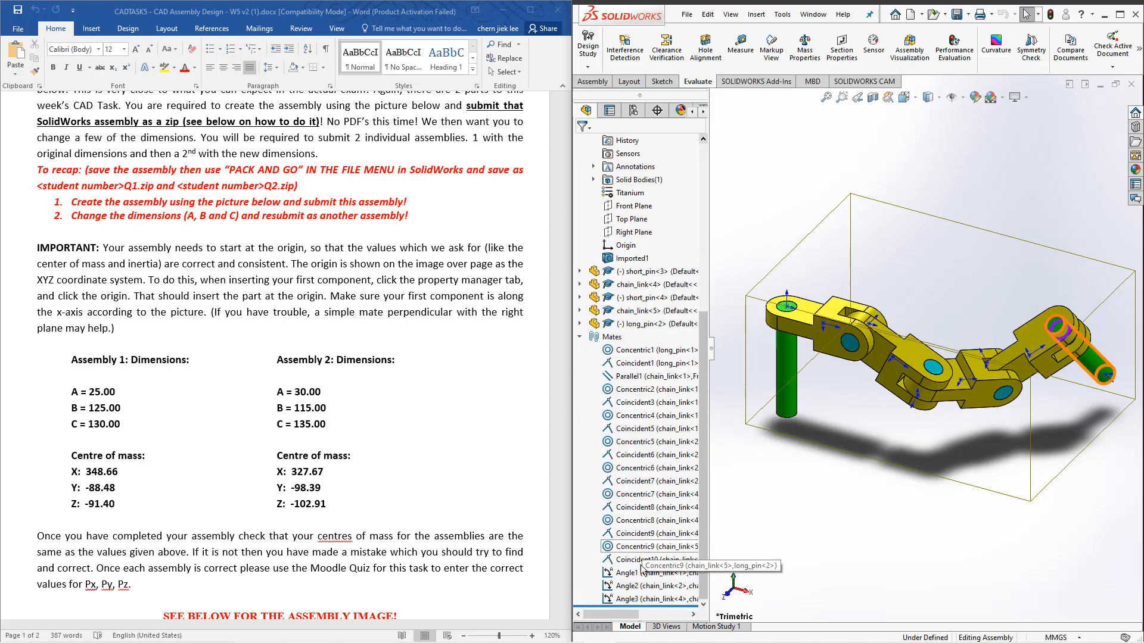
right_click(610, 574)
left_click(622, 331)
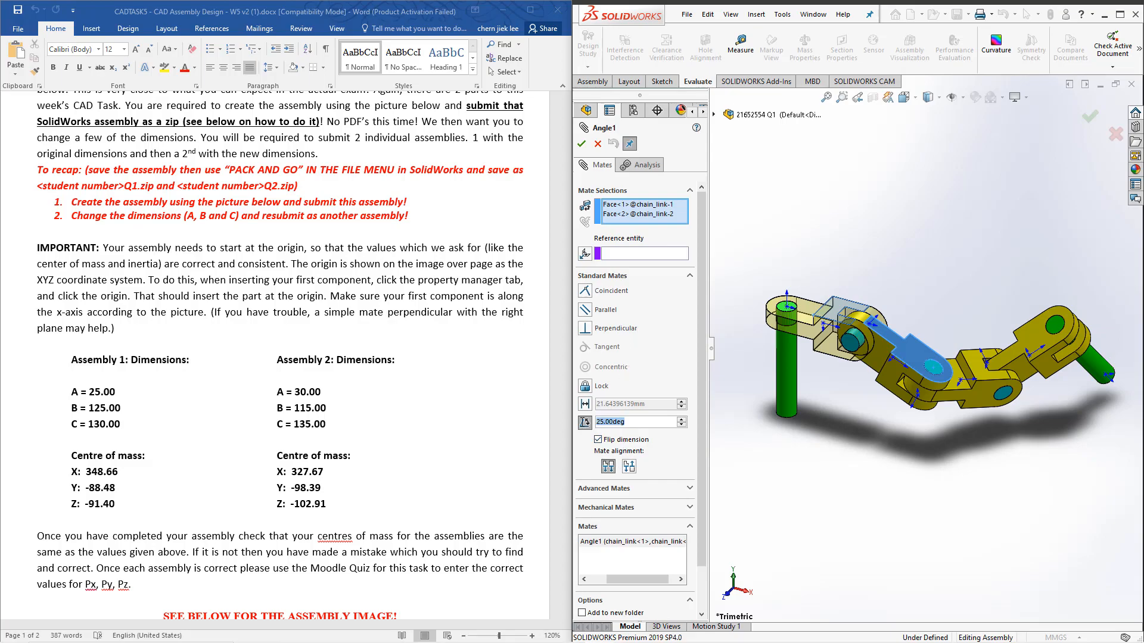
key("ctrl+a")
type("30")
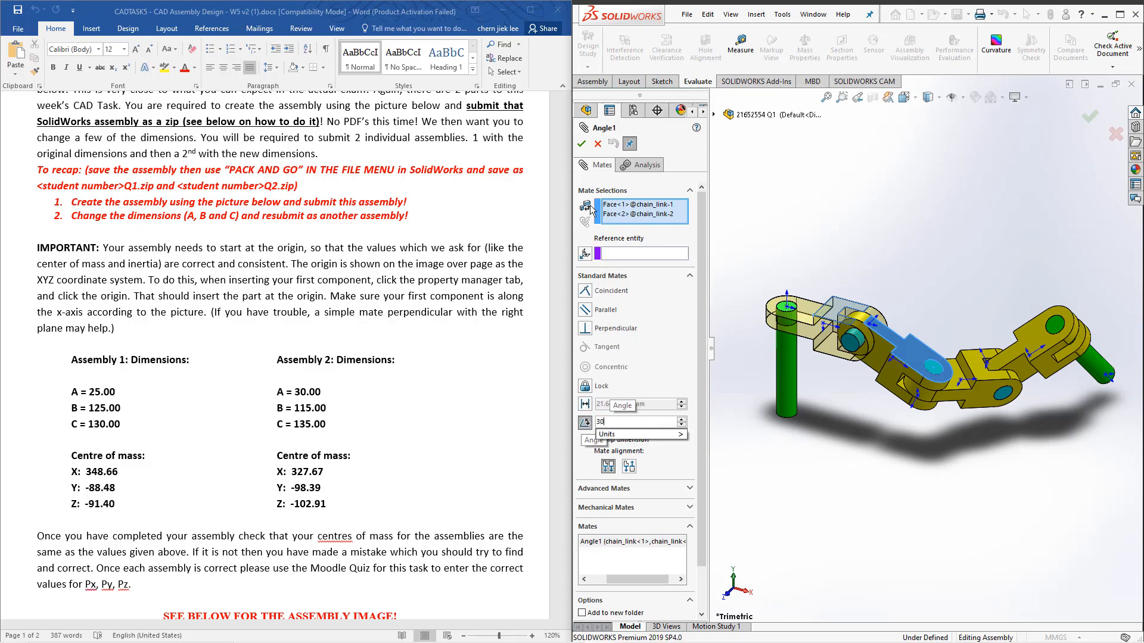
key("Return")
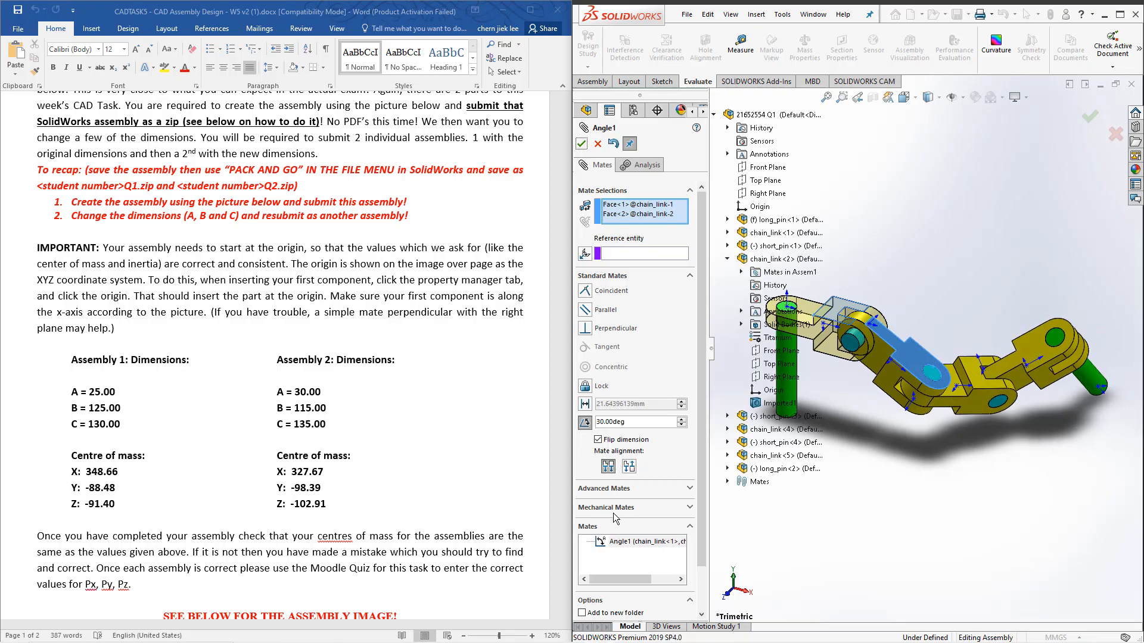
left_click(582, 145)
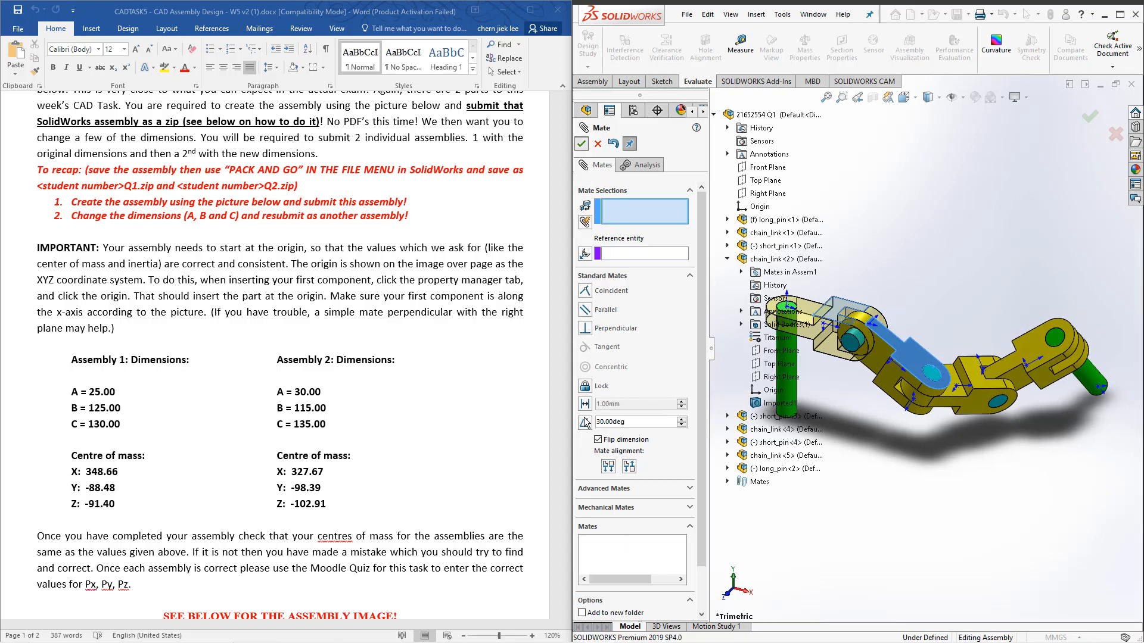
left_click(582, 144)
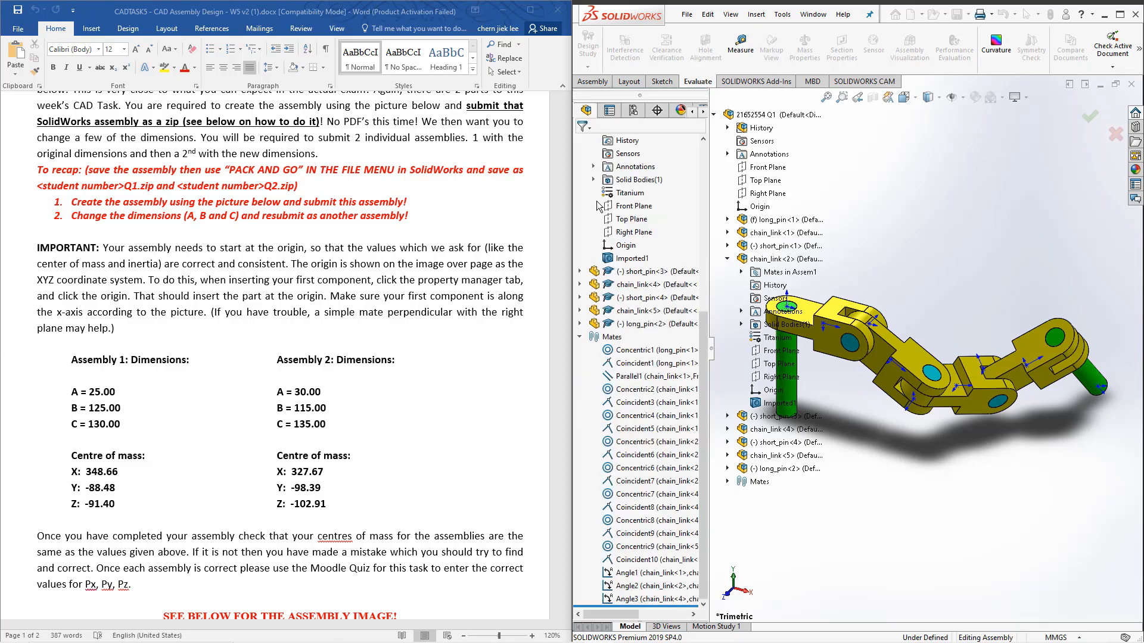
- Set the Angle2 mate between the second and third chain links to 115 degrees, the B value of Assembly 2
right_click(630, 584)
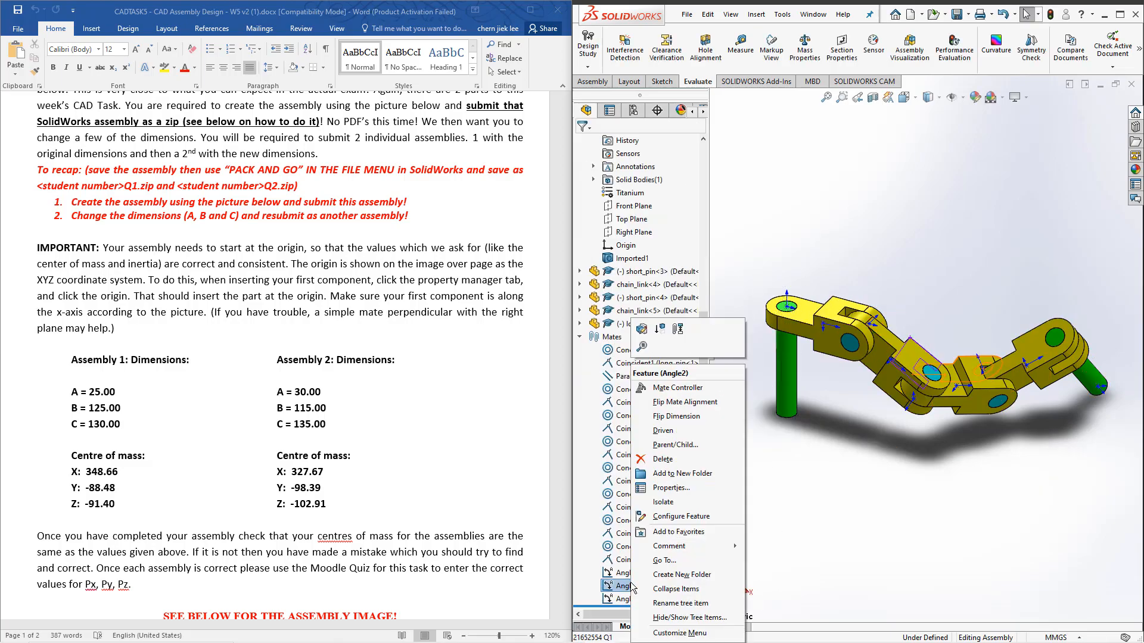
left_click(639, 331)
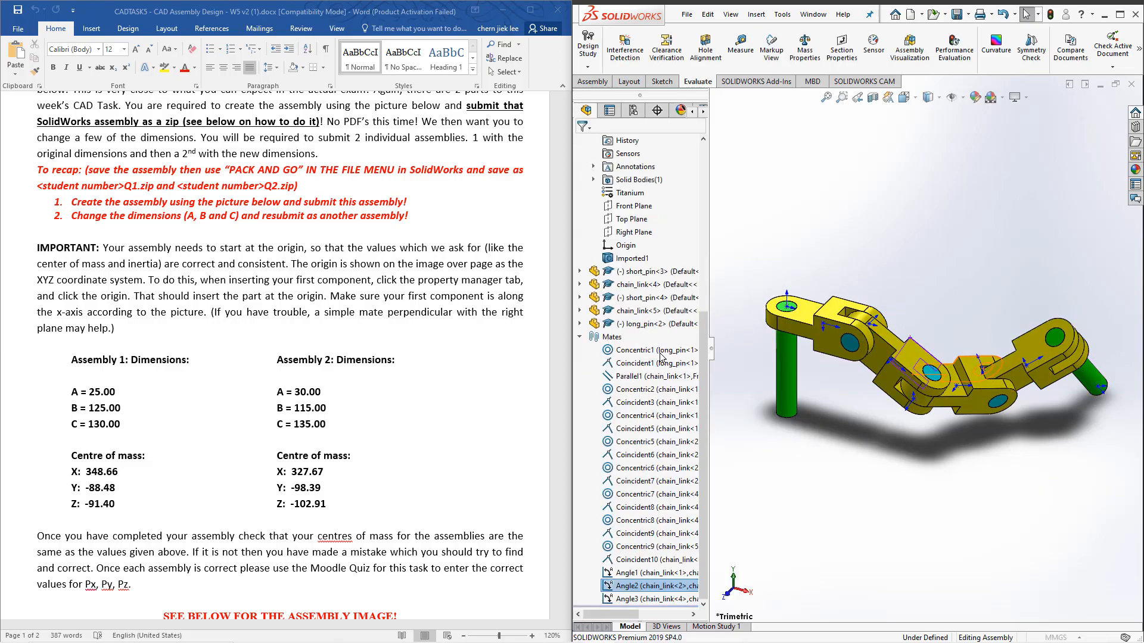
left_click(627, 423)
type("115")
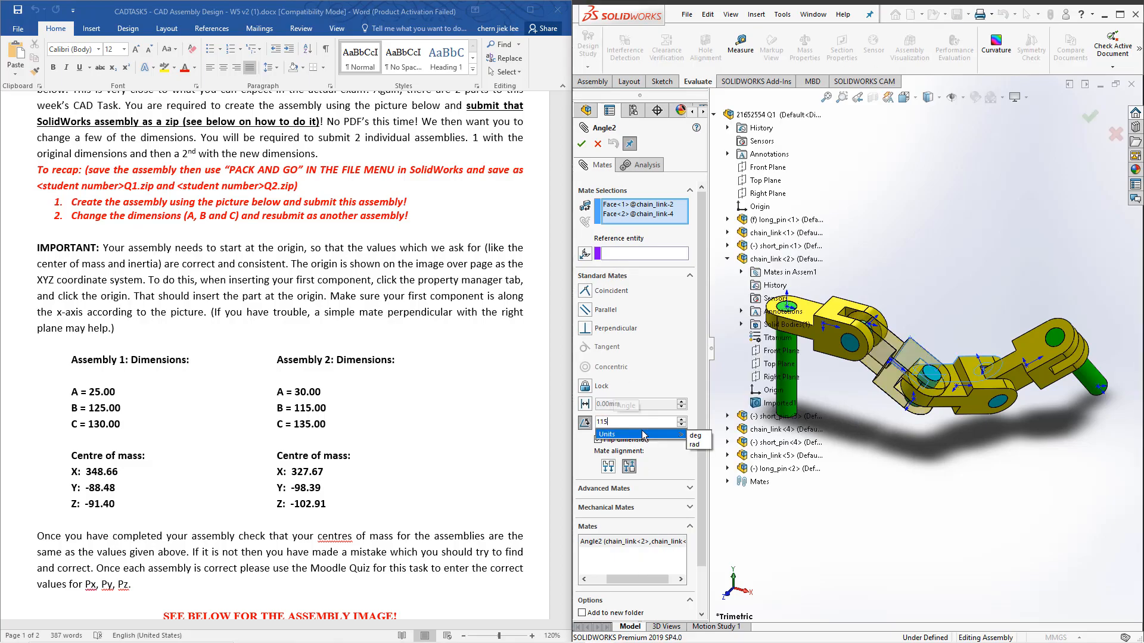
left_click(582, 146)
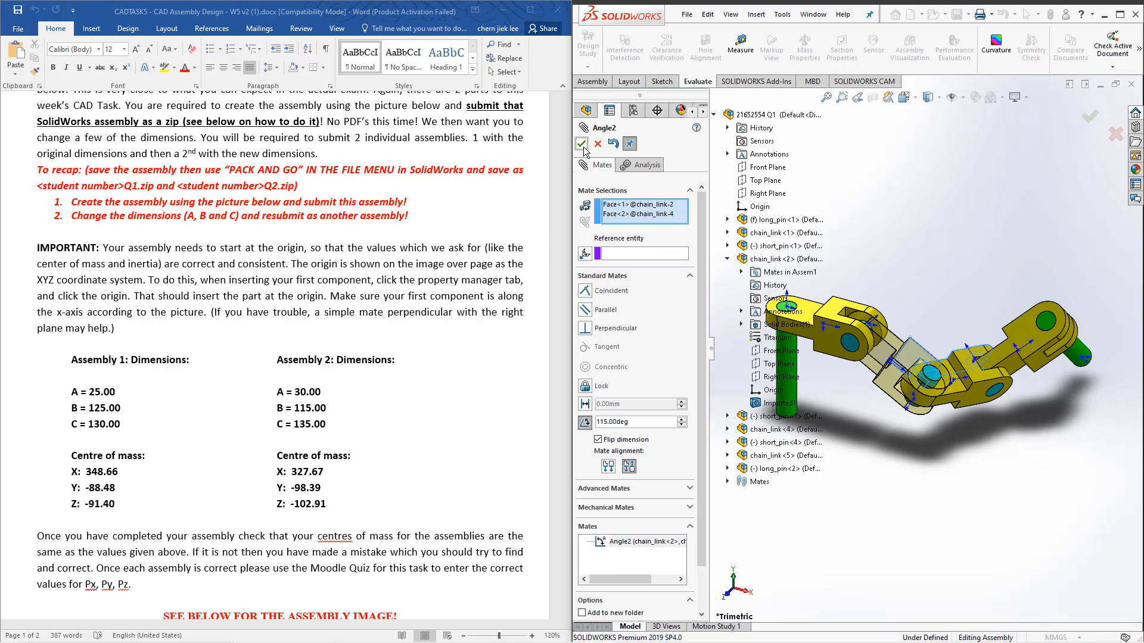
left_click(581, 144)
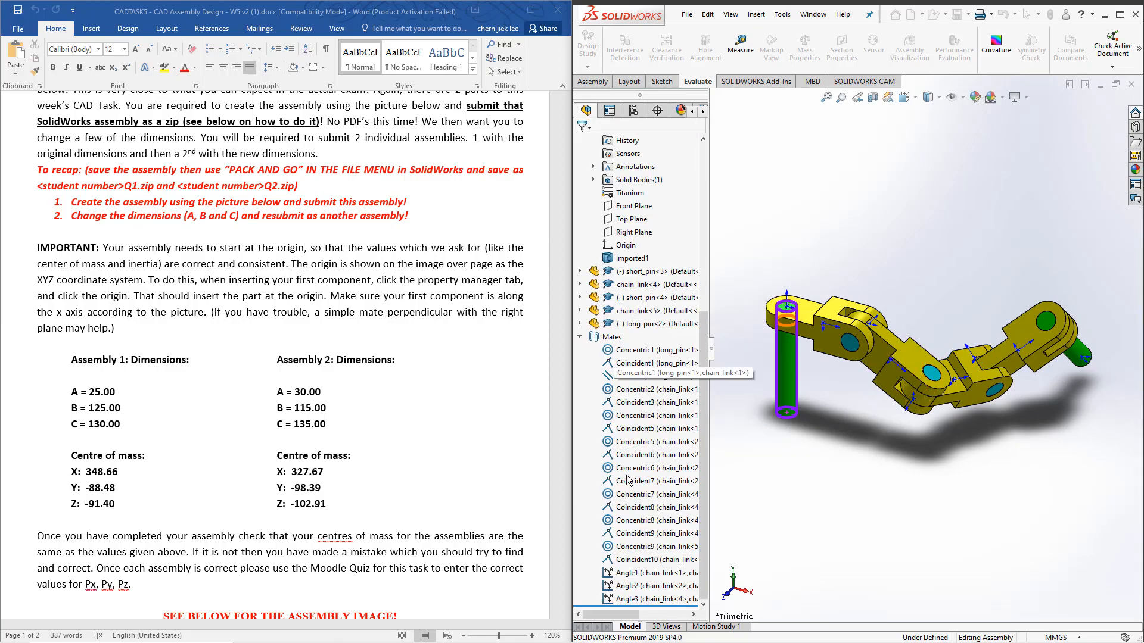
- Set the Angle3 mate between the last two chain links to 135 degrees, the C value of Assembly 2
left_click(623, 601)
right_click(620, 601)
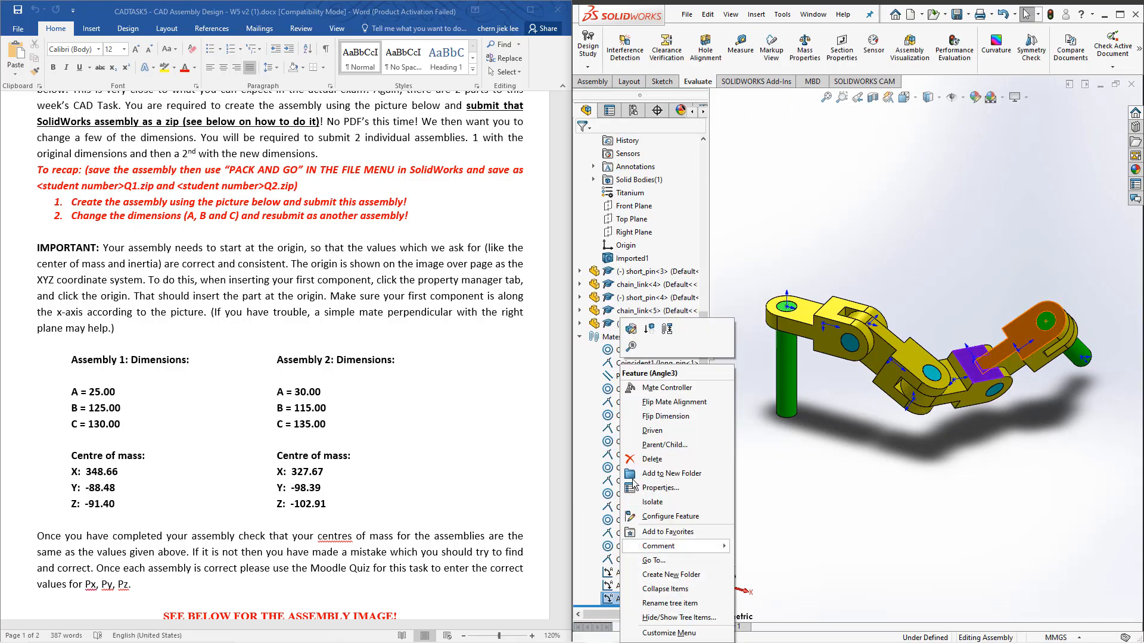
left_click(632, 330)
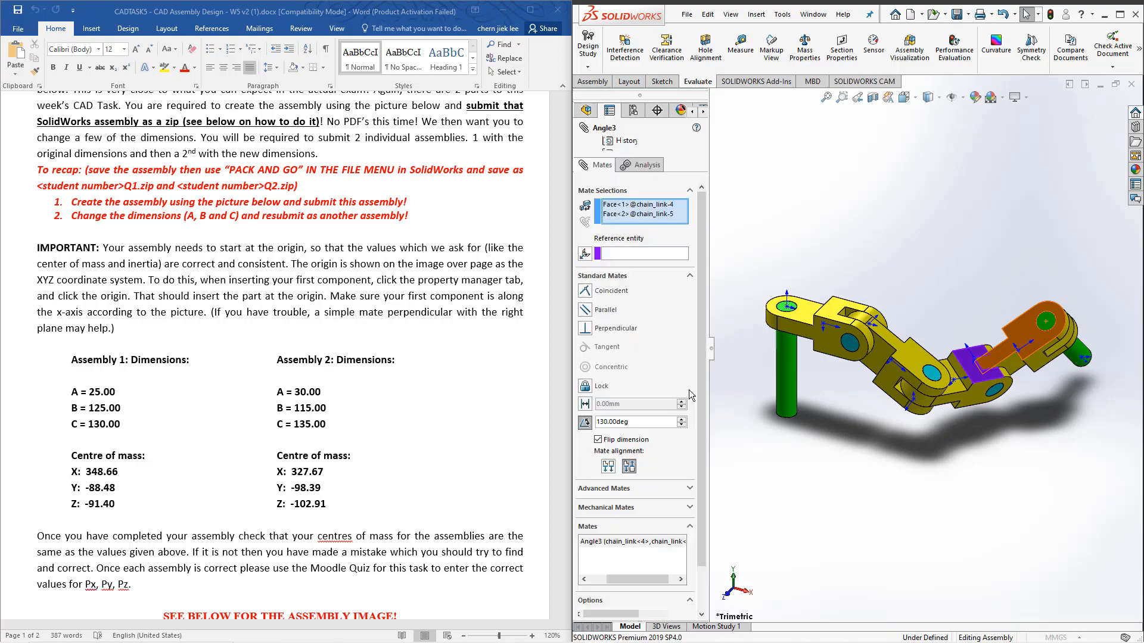
double_click(637, 423)
type("135")
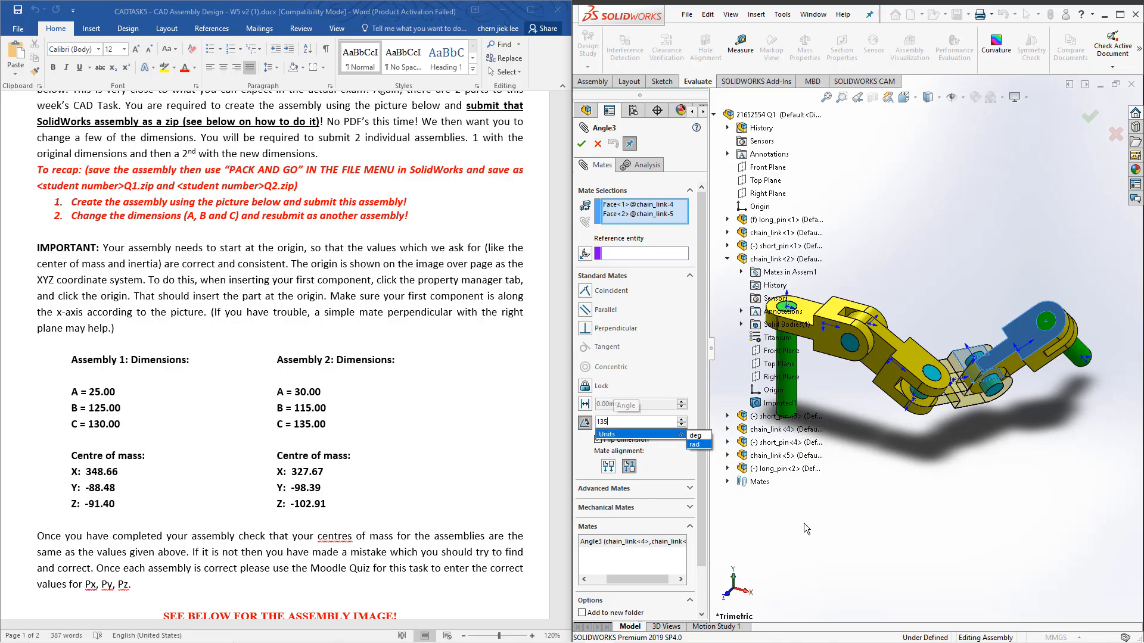
left_click(582, 144)
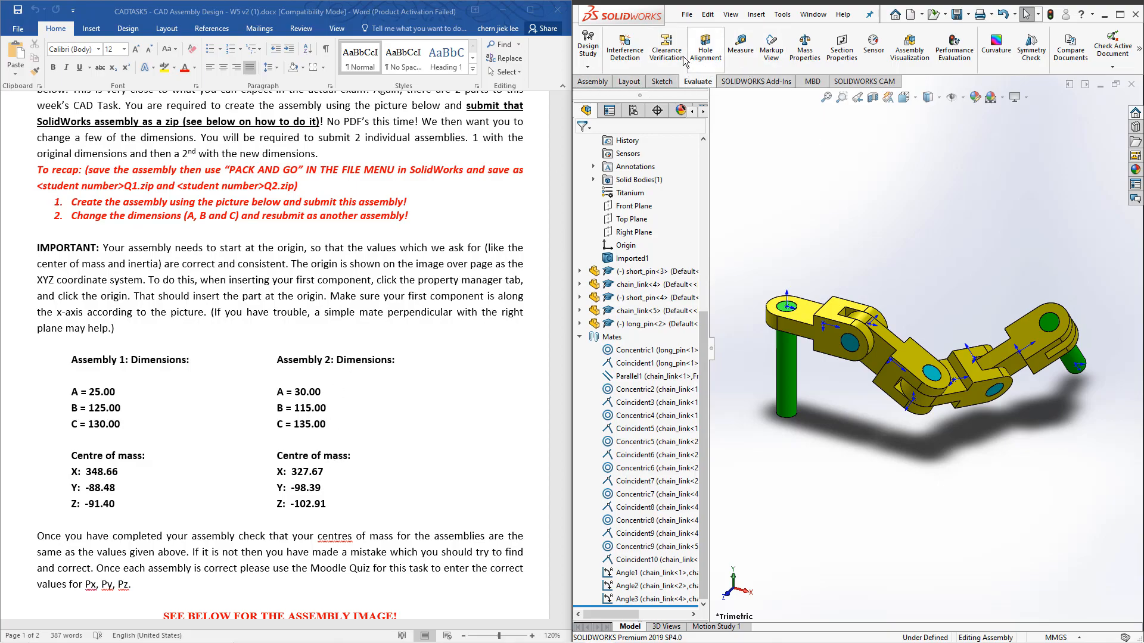
- Check the assembly's centre of mass against the Assembly 2 values in the Word document and examine the Px, Py and Pz principal moments
left_click(805, 48)
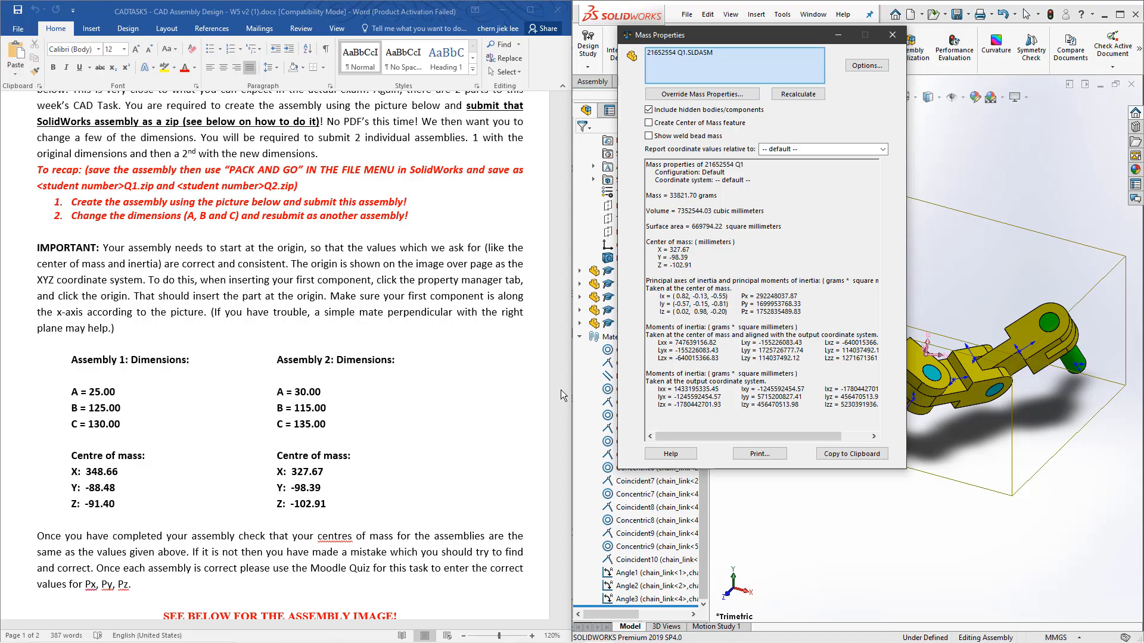
scroll(412, 500, "down", 2)
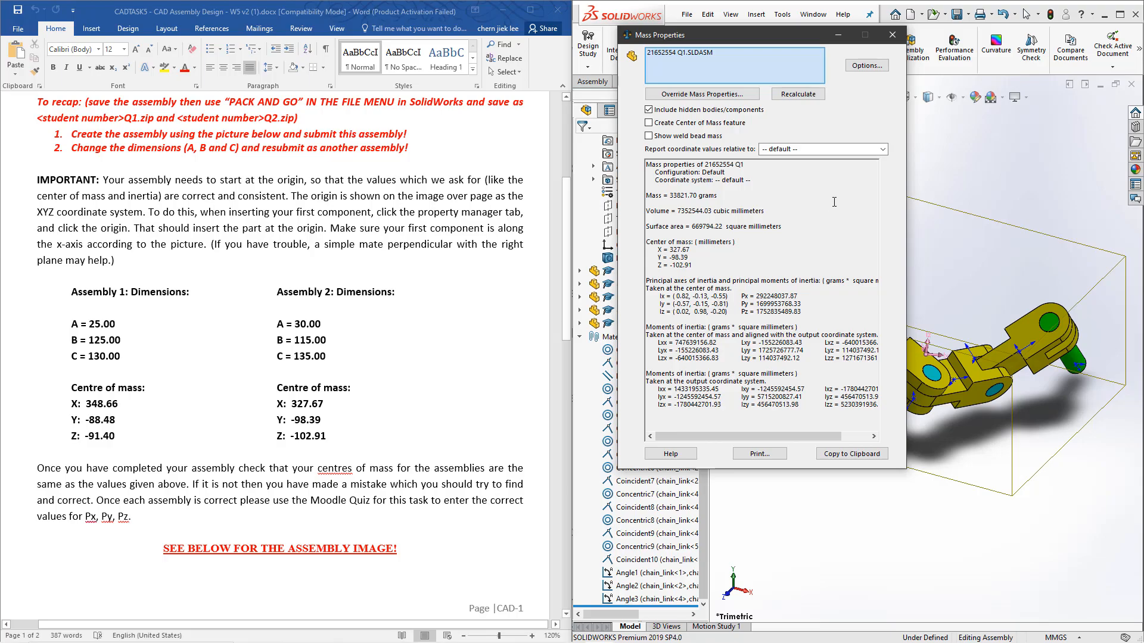
left_click_drag(809, 313, 749, 305)
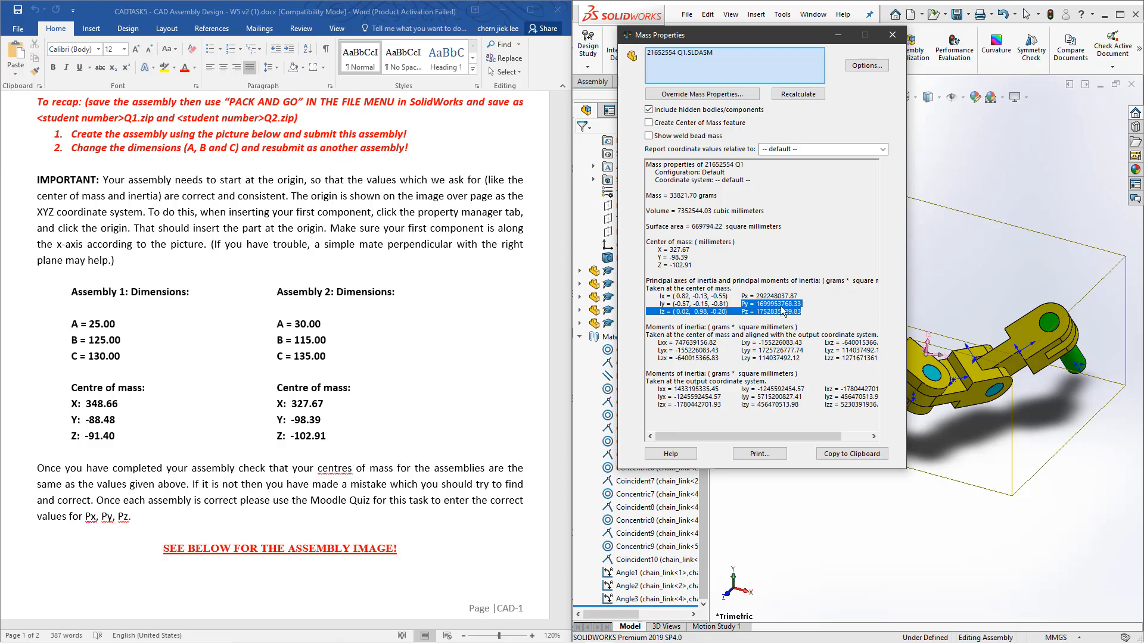
left_click(901, 35)
scroll(356, 343, "up", 3)
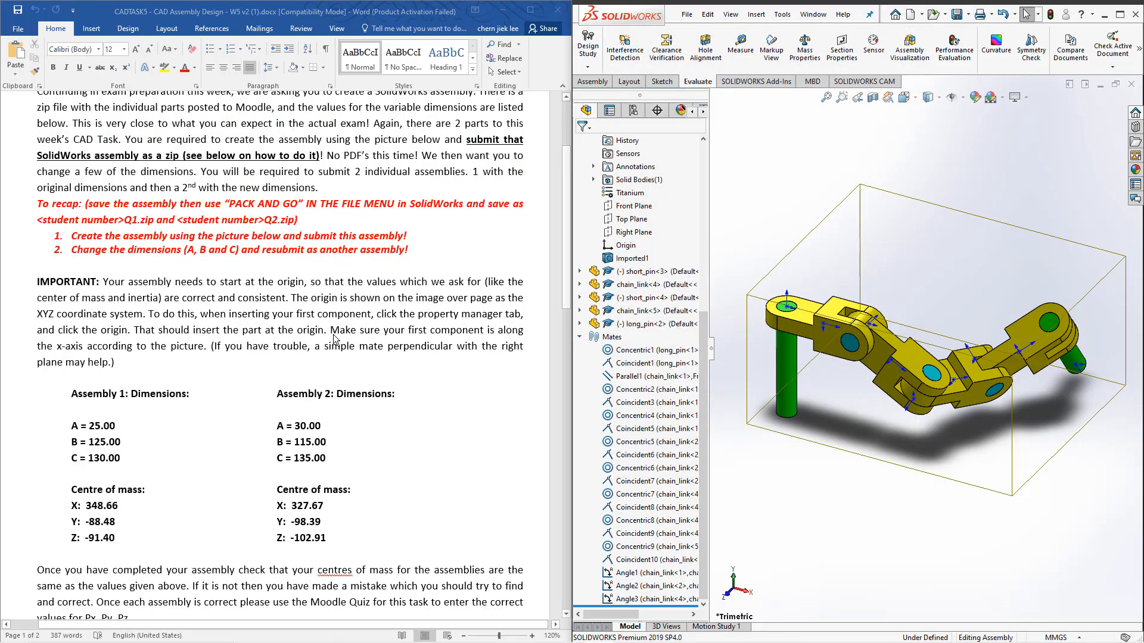